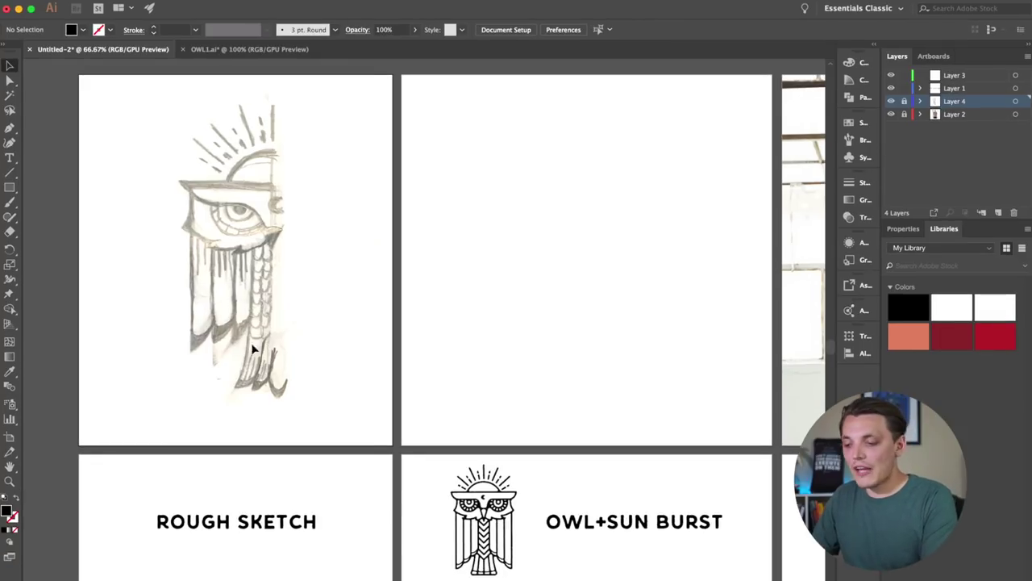
{"action": "left_click_drag", "start_coordinate": [284, 336], "coordinate": [87, 338]}
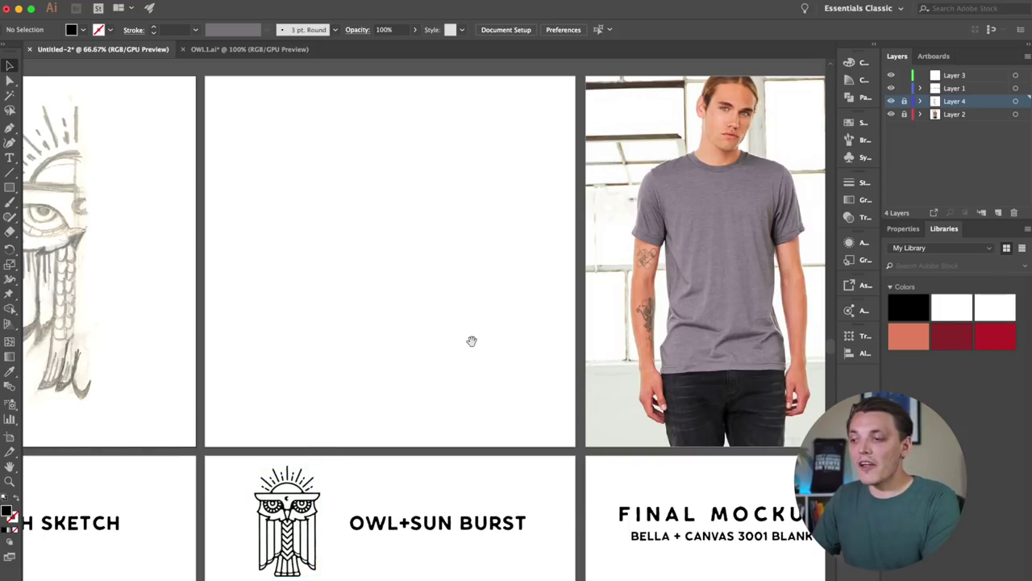
{"action": "left_click_drag", "start_coordinate": [470, 341], "coordinate": [211, 350]}
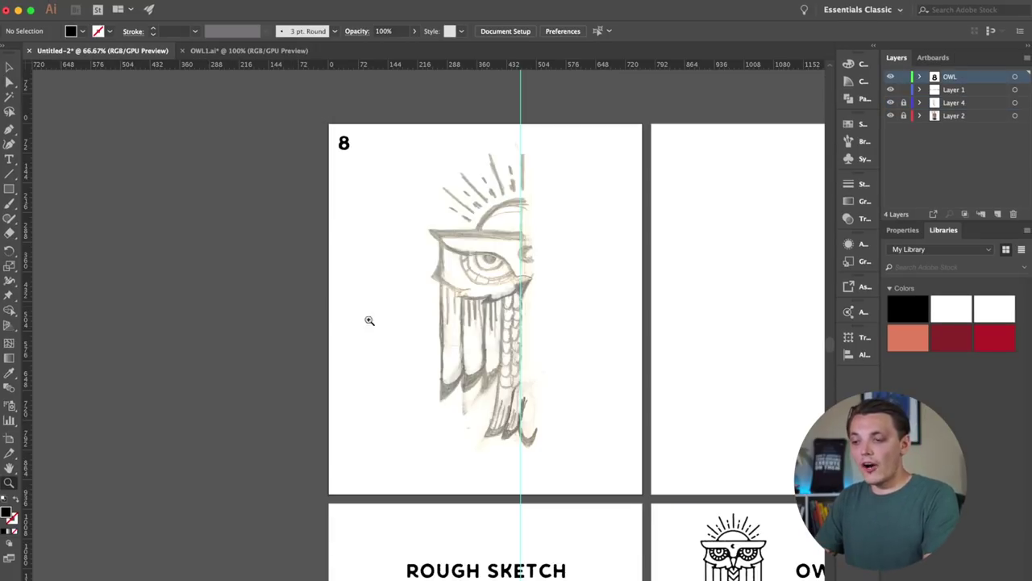
- Activate the Pen tool with no fill and a black 8 pt stroke for tracing the owl sketch
{"action": "left_click", "coordinate": [481, 279]}
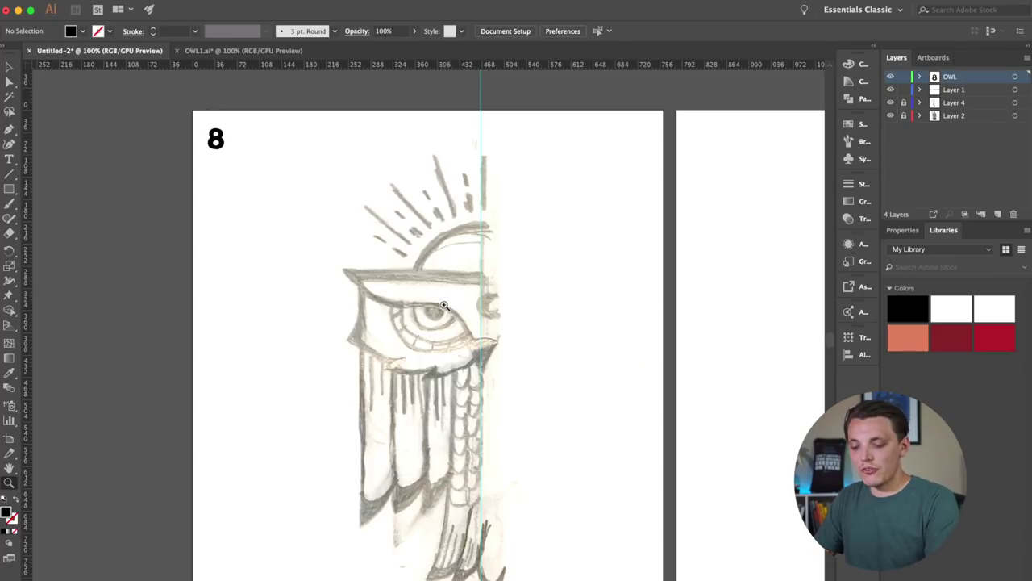
{"action": "scroll", "coordinate": [363, 242], "scroll_direction": "down", "scroll_amount": 5}
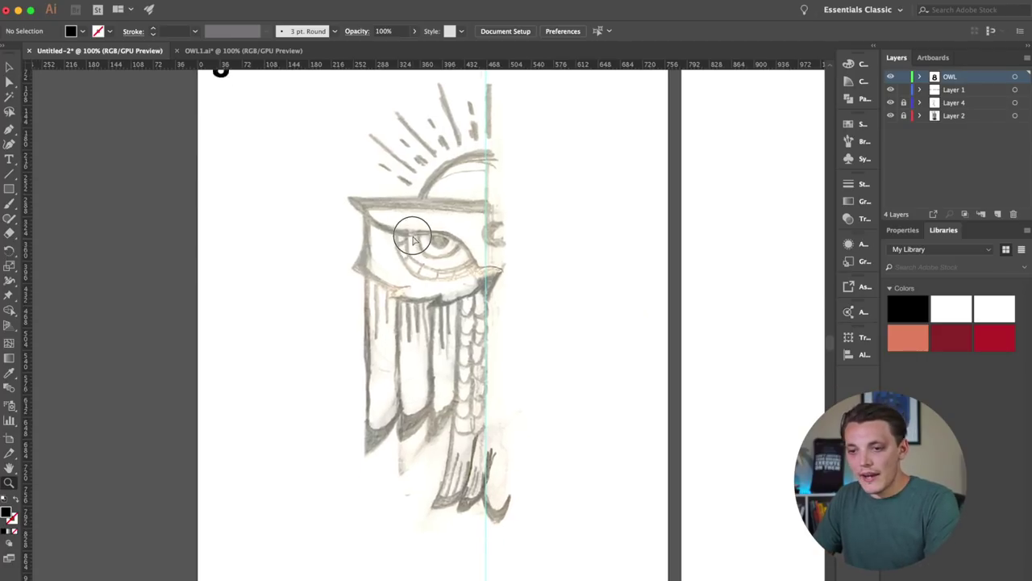
{"action": "left_click", "coordinate": [8, 131]}
{"action": "left_click", "coordinate": [17, 506]}
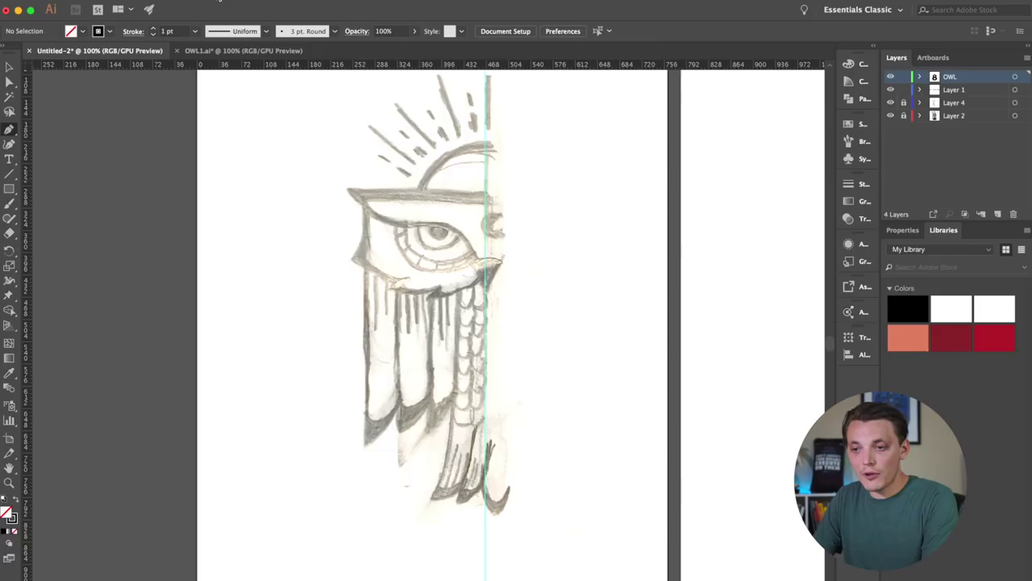
{"action": "left_click", "coordinate": [154, 31]}
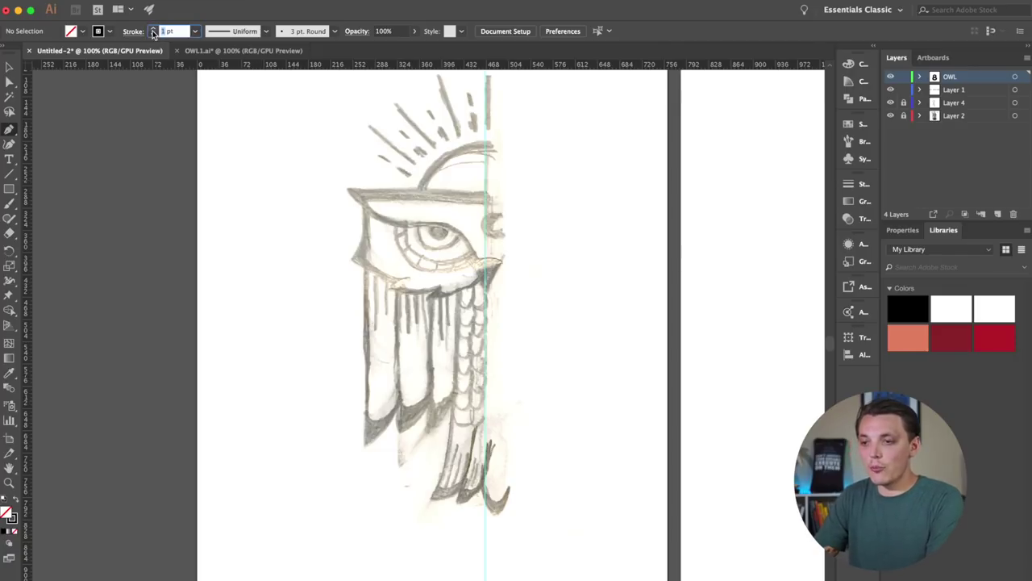
{"action": "type", "text": "8"}
{"action": "key", "text": "Return"}
- Trace the owl's brow from the centre guide along a straight edge about 218 pt long, then back along the eyelid curve to the guide
{"action": "scroll", "coordinate": [526, 188], "scroll_direction": "down", "scroll_amount": 1}
{"action": "scroll", "coordinate": [526, 188], "scroll_direction": "left", "scroll_amount": 1}
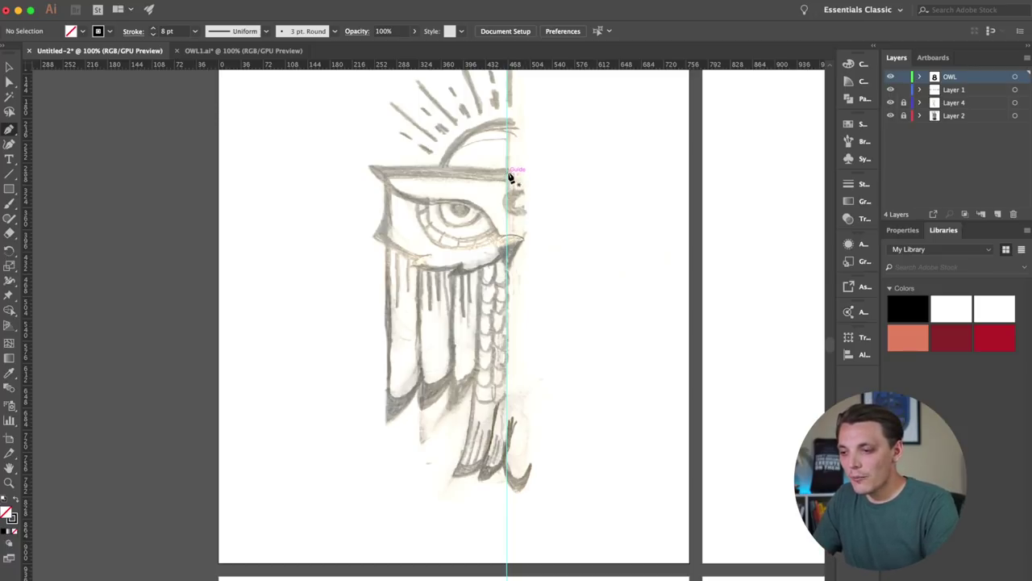
{"action": "left_click", "coordinate": [507, 171]}
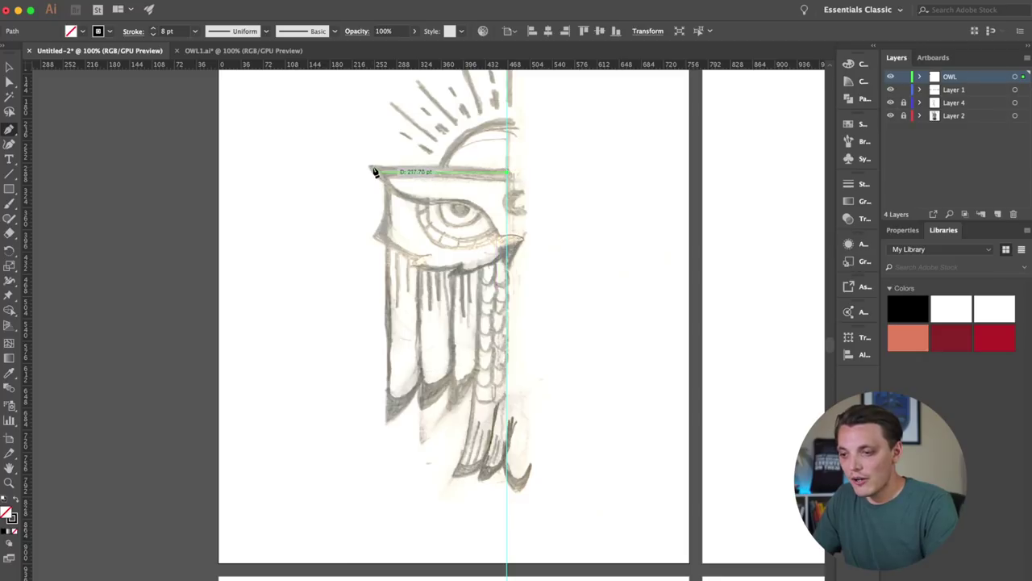
{"action": "left_click", "coordinate": [375, 172]}
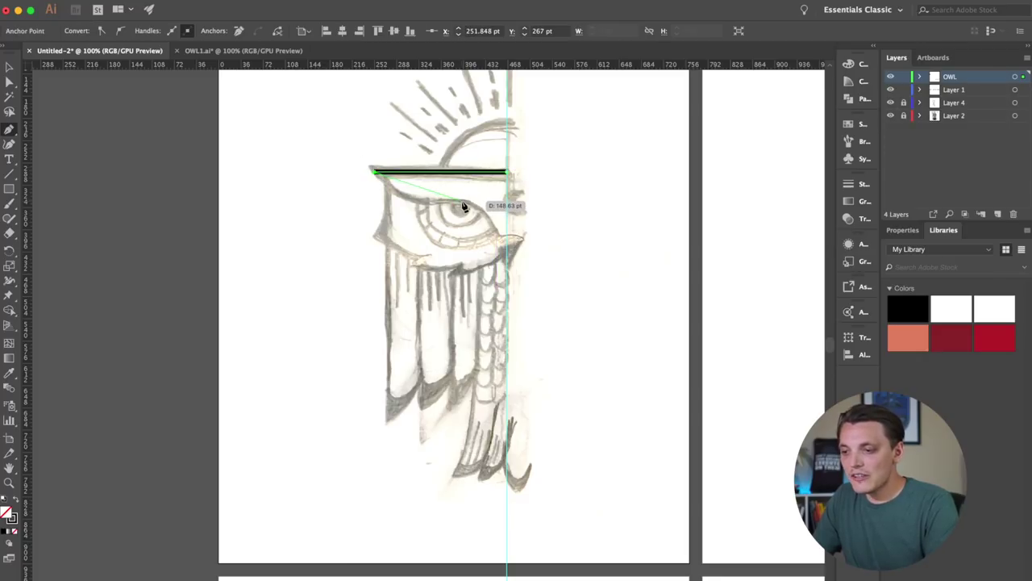
{"action": "left_click_drag", "start_coordinate": [463, 202], "coordinate": [511, 202]}
{"action": "left_click", "coordinate": [497, 233]}
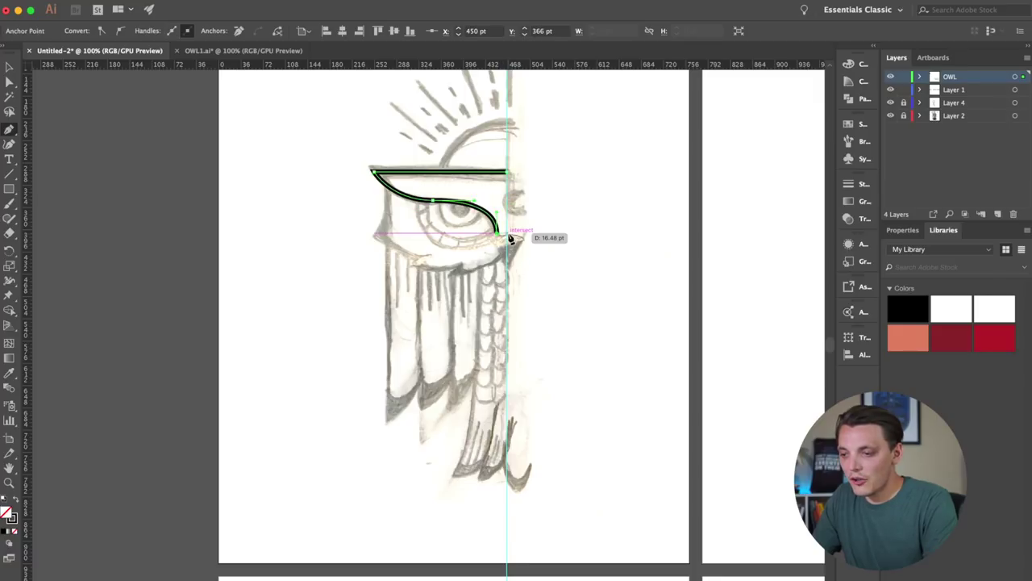
{"action": "left_click", "coordinate": [507, 233]}
{"action": "key", "text": "a"}
{"action": "left_click", "coordinate": [556, 223]}
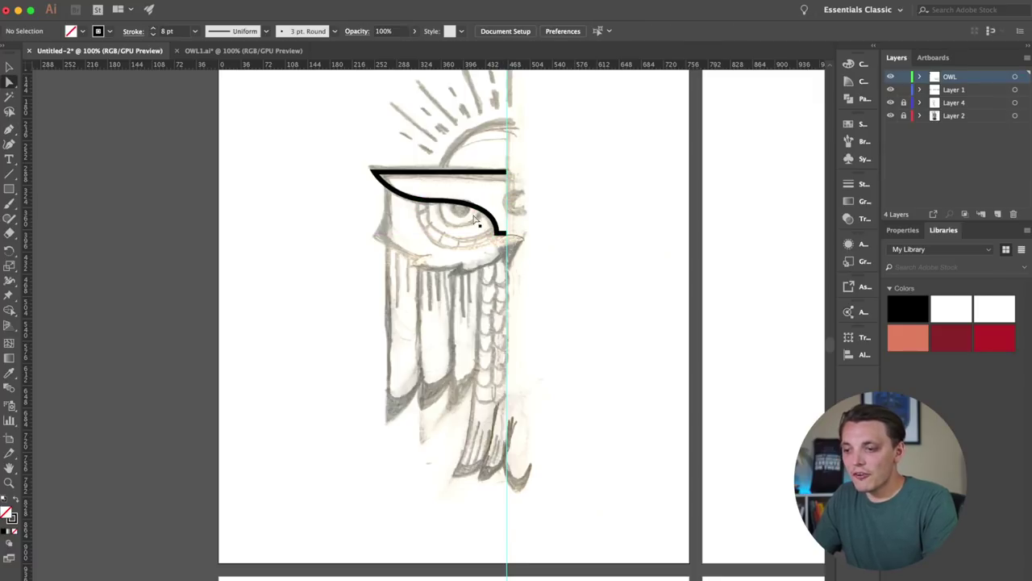
- Refine the eyelid curve by extending the beak-side handle of the brow path's middle anchor point
{"action": "left_click", "coordinate": [454, 209]}
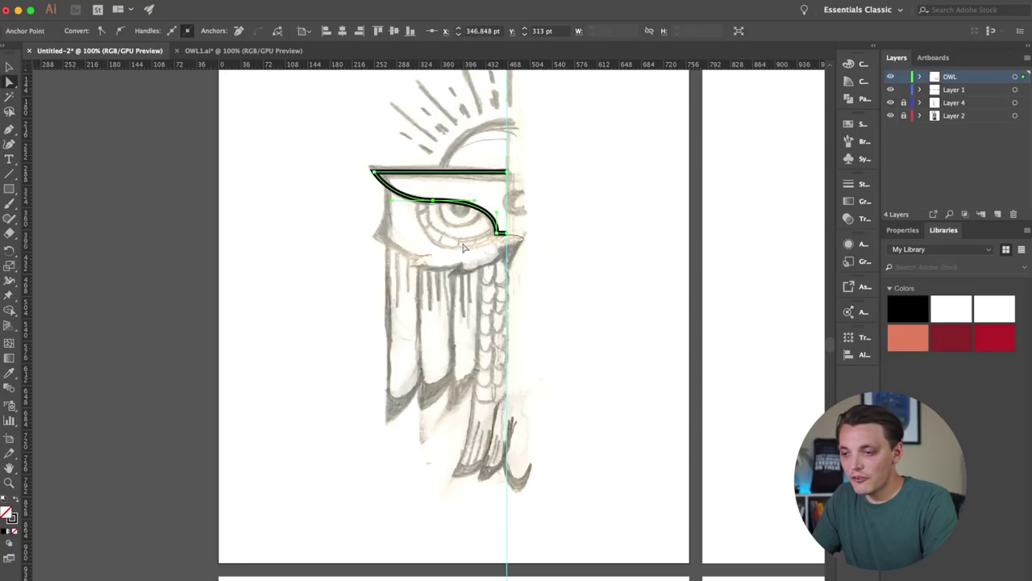
{"action": "left_click", "coordinate": [435, 206]}
{"action": "left_click", "coordinate": [433, 201]}
{"action": "left_click_drag", "start_coordinate": [472, 202], "coordinate": [483, 203]}
{"action": "left_click", "coordinate": [613, 231]}
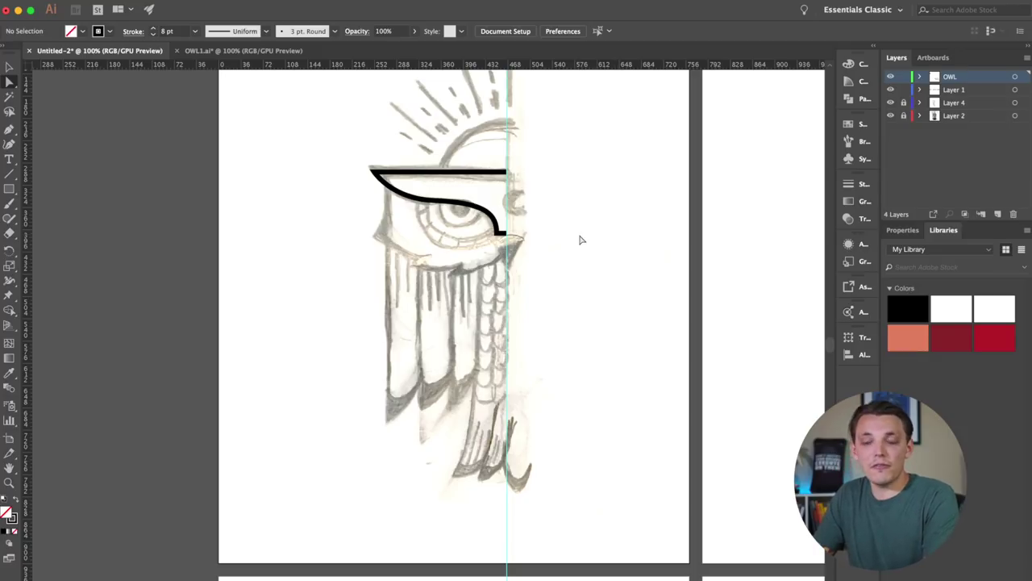
- Trace the lower face outline from the brow down the outer cheek and through the pointed feather tufts to the beak
{"action": "mouse_move", "coordinate": [420, 242]}
{"action": "left_mouse_down"}
{"action": "mouse_move", "coordinate": [411, 189]}
{"action": "mouse_move", "coordinate": [342, 198]}
{"action": "left_mouse_up"}
{"action": "left_click", "coordinate": [10, 129]}
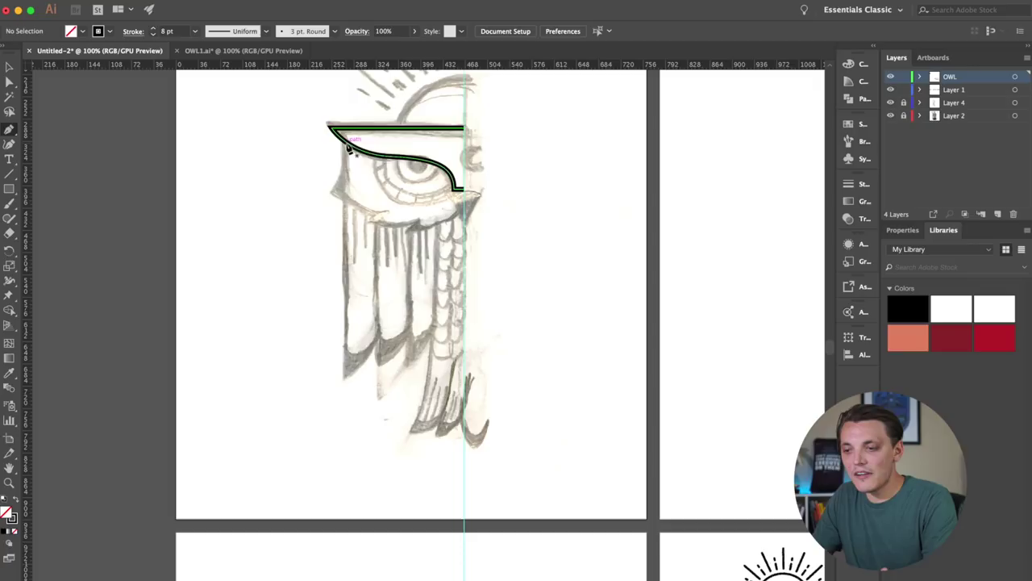
{"action": "left_click", "coordinate": [347, 149]}
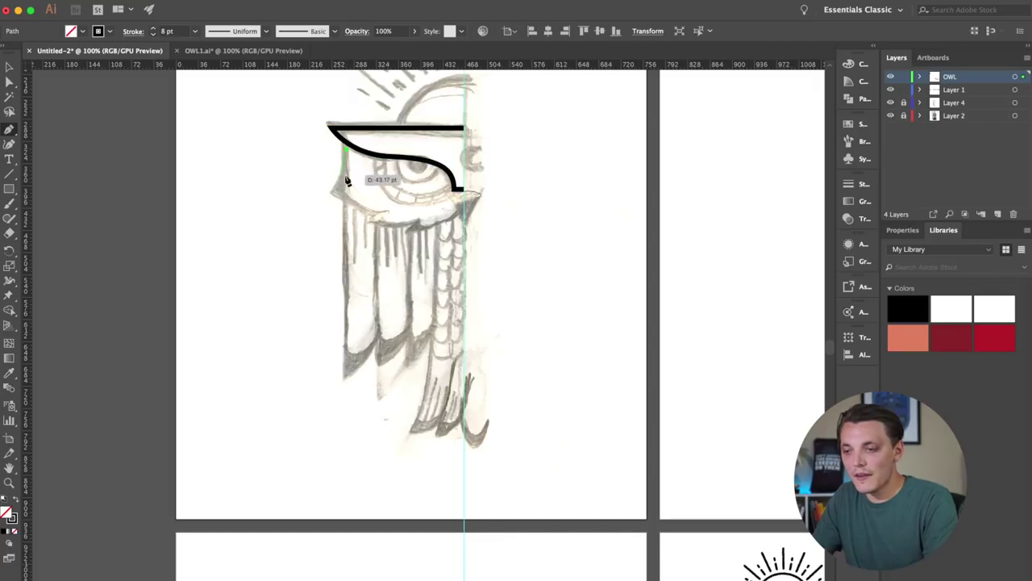
{"action": "left_click_drag", "start_coordinate": [333, 196], "coordinate": [319, 204]}
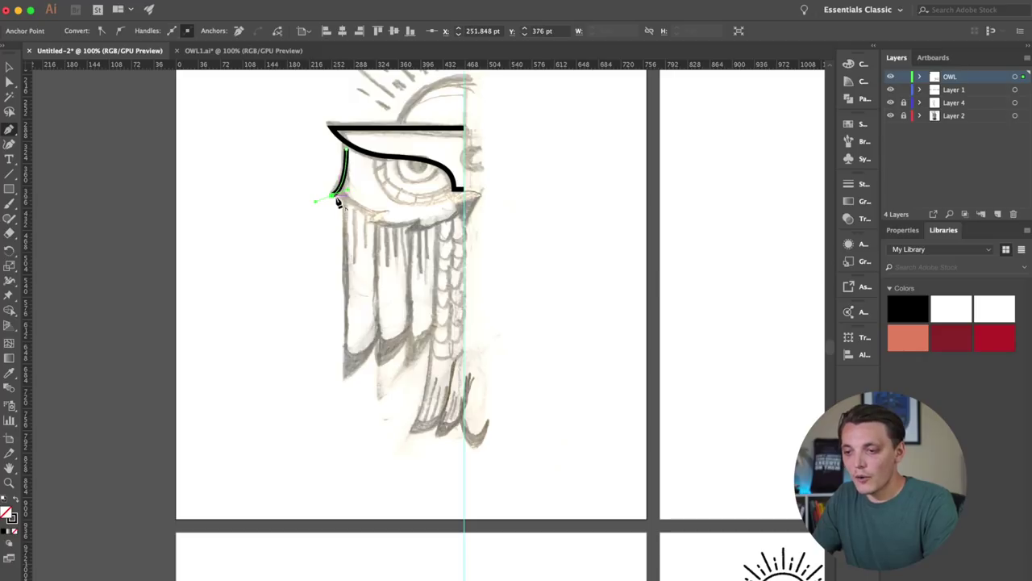
{"action": "left_click", "coordinate": [384, 214]}
{"action": "left_click_drag", "start_coordinate": [386, 214], "coordinate": [433, 209]}
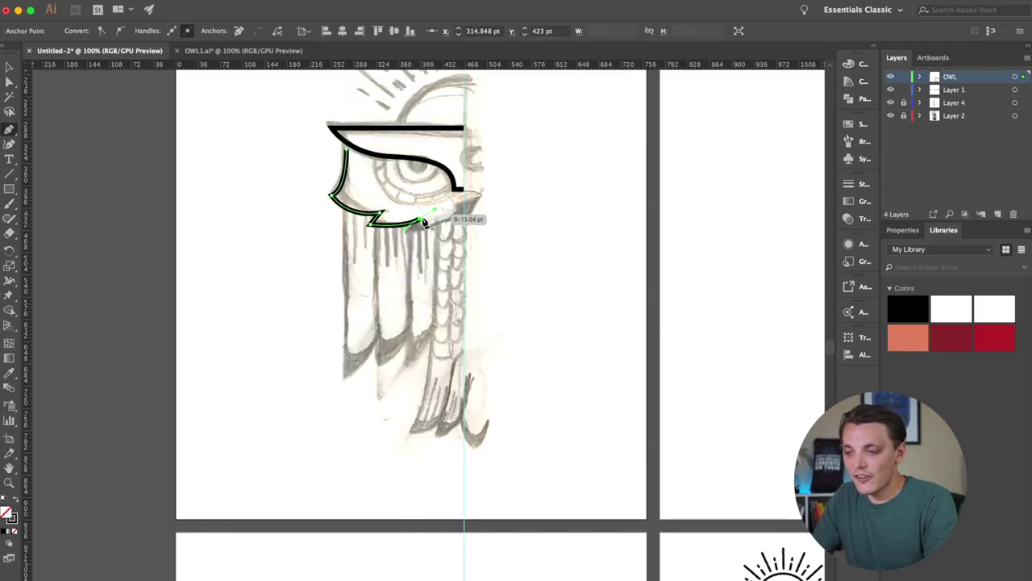
{"action": "left_click", "coordinate": [418, 220]}
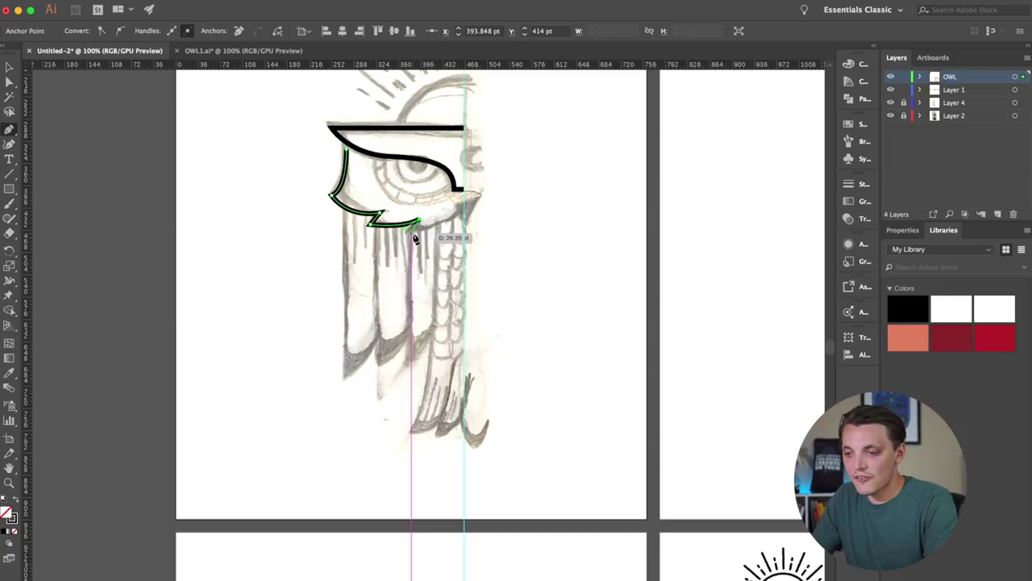
{"action": "mouse_move", "coordinate": [461, 191]}
{"action": "left_mouse_down"}
{"action": "mouse_move", "coordinate": [460, 202]}
{"action": "mouse_move", "coordinate": [472, 187]}
{"action": "left_mouse_up"}
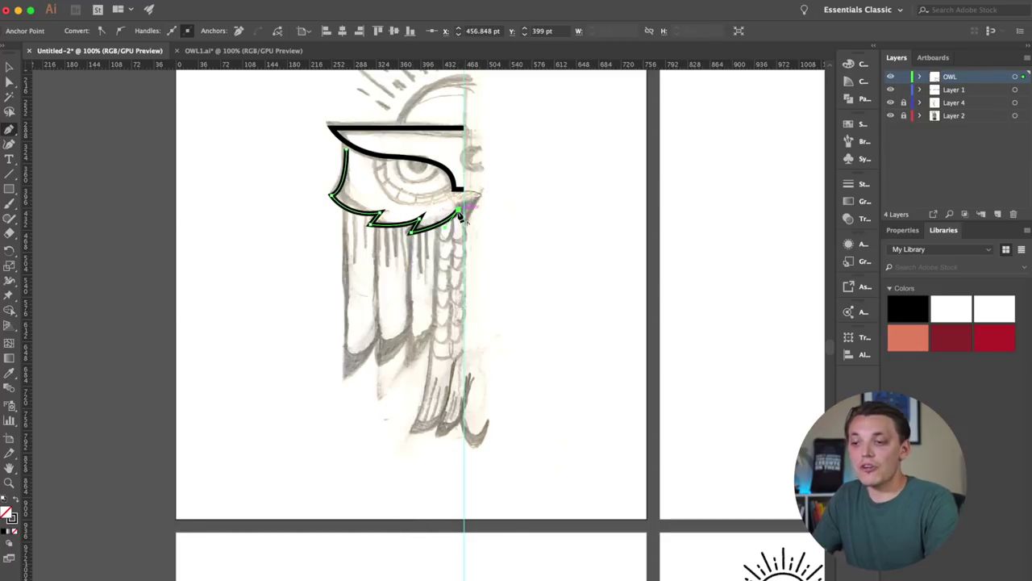
{"action": "left_click", "coordinate": [9, 82]}
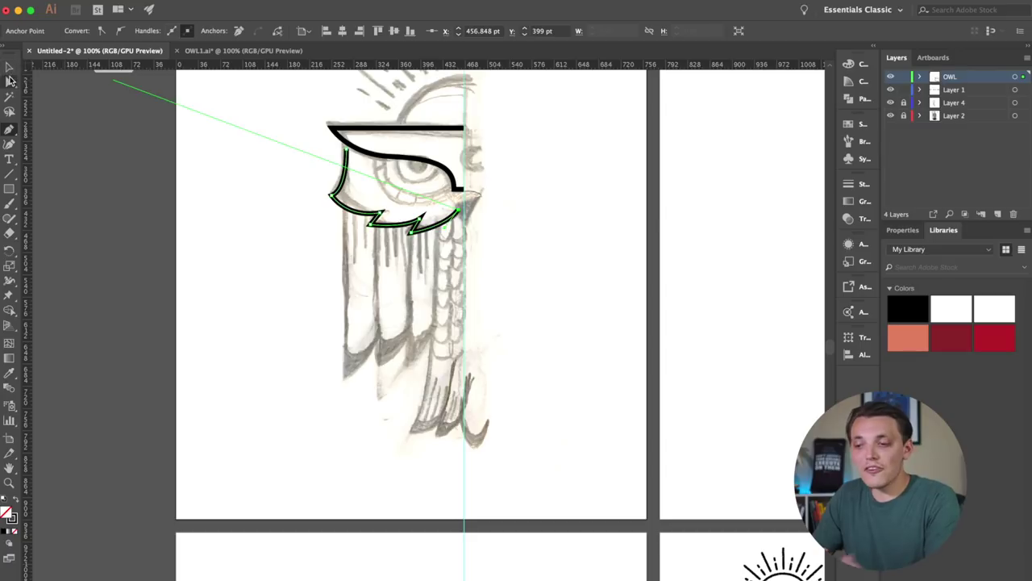
{"action": "left_click", "coordinate": [264, 190]}
- Draw the beak's straight edge, about 56 pt long, from the inner eye corner down to the centre guide
{"action": "key", "text": "p"}
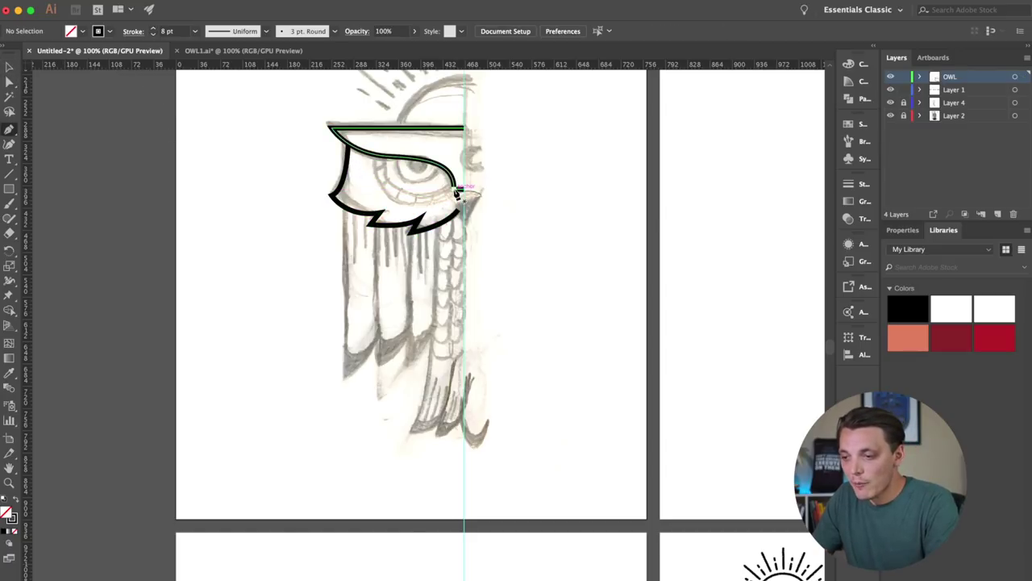
{"action": "left_click_drag", "start_coordinate": [456, 192], "coordinate": [465, 226]}
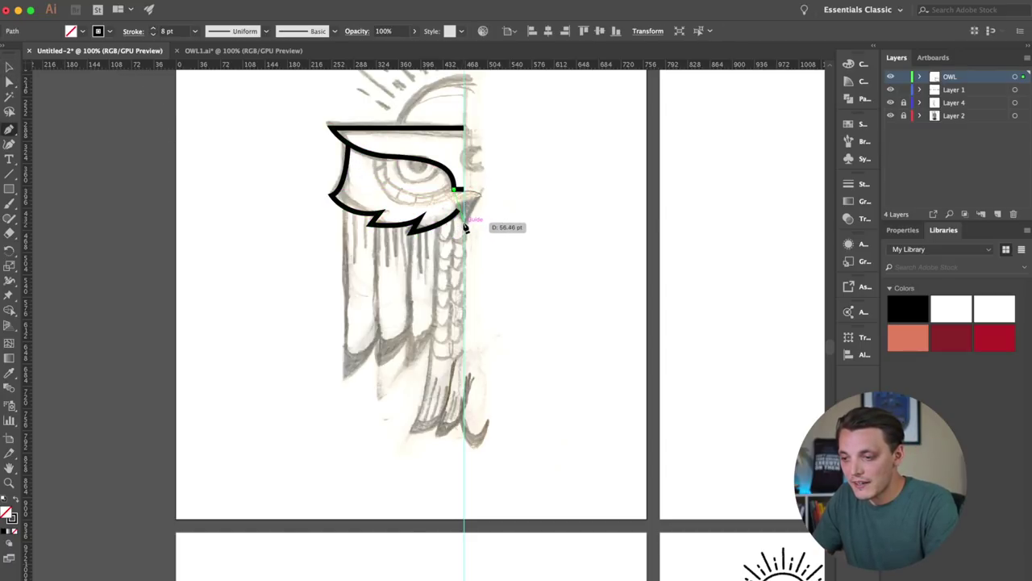
{"action": "left_click", "coordinate": [465, 223]}
{"action": "key", "text": "a"}
{"action": "left_click", "coordinate": [524, 228]}
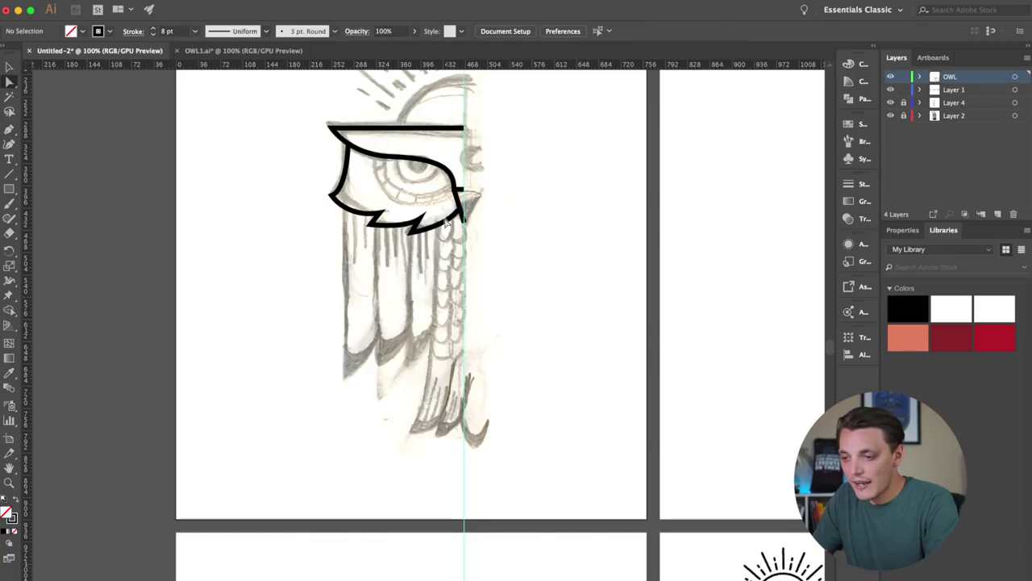
{"action": "left_click", "coordinate": [459, 211]}
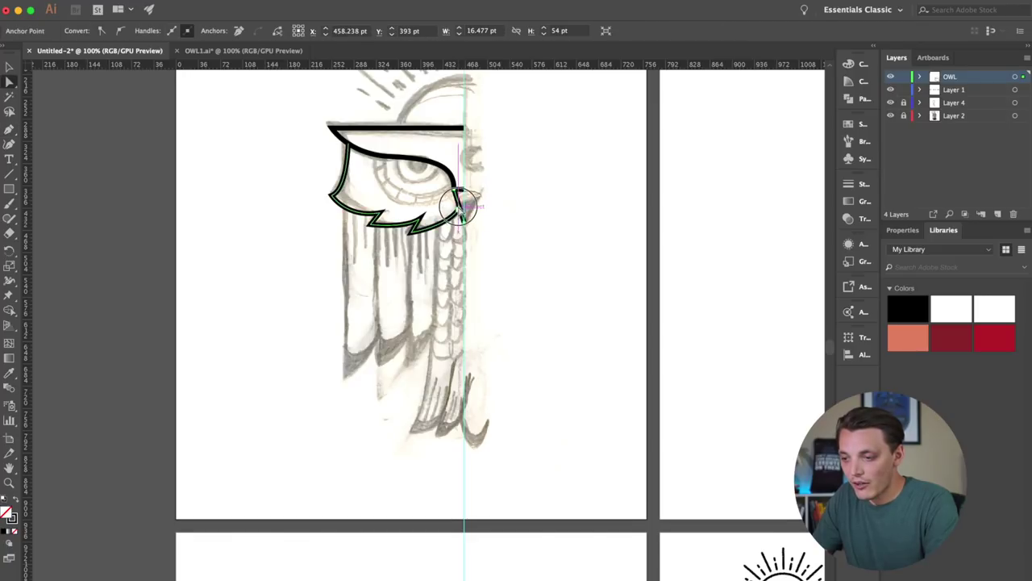
{"action": "left_click", "coordinate": [225, 194]}
- Draw the outermost wing feather as an open-topped rectangle below the cheek, with its inner side about 251 pt tall
{"action": "scroll", "coordinate": [225, 193], "scroll_direction": "down", "scroll_amount": 3}
{"action": "scroll", "coordinate": [225, 193], "scroll_direction": "right", "scroll_amount": 2}
{"action": "left_click", "coordinate": [8, 130]}
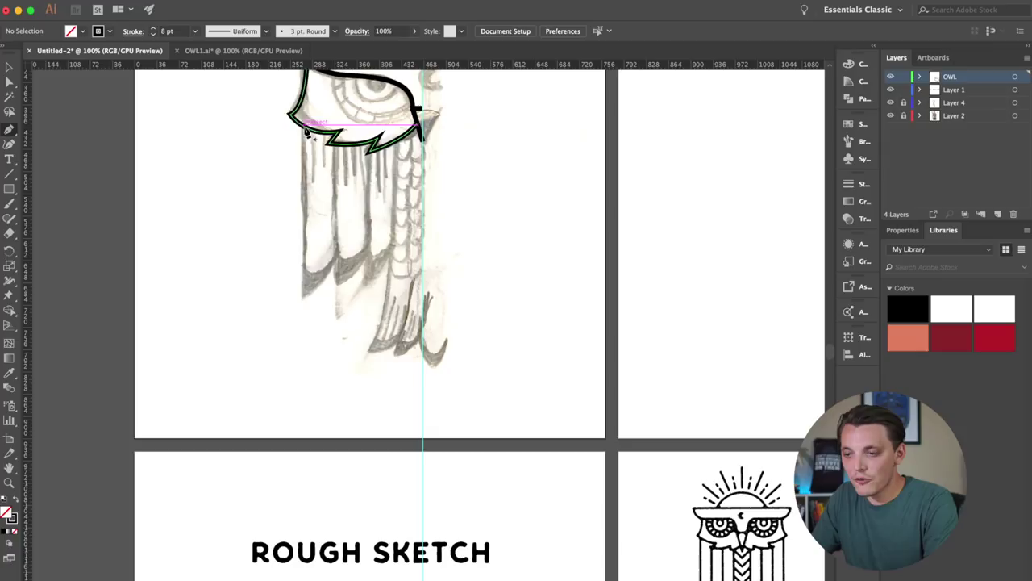
{"action": "left_click", "coordinate": [307, 133]}
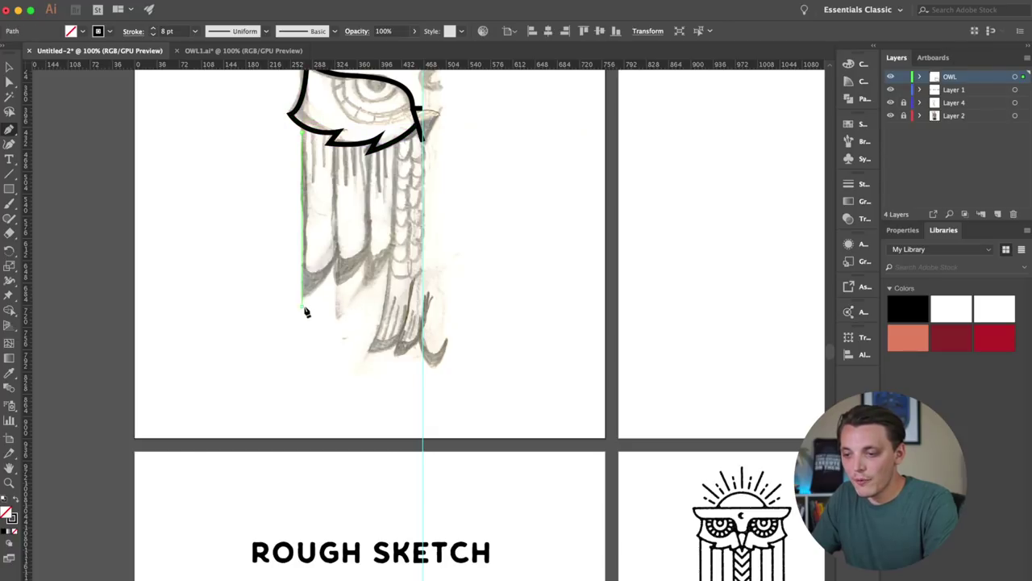
{"action": "left_click", "coordinate": [303, 307], "text": "shift"}
{"action": "left_click", "coordinate": [336, 307], "text": "shift"}
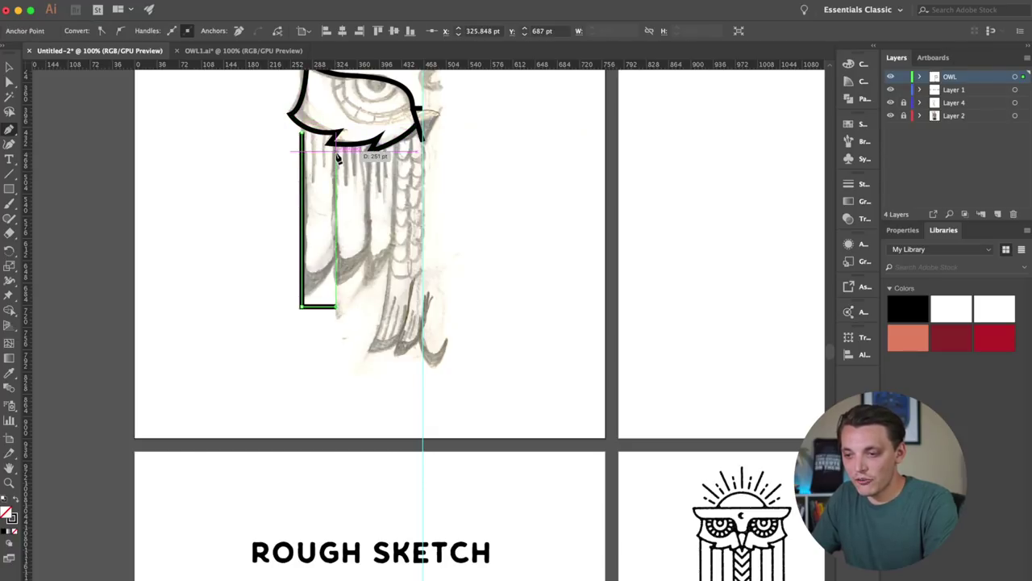
{"action": "left_click", "coordinate": [338, 153], "text": "shift"}
{"action": "key", "text": "Escape"}
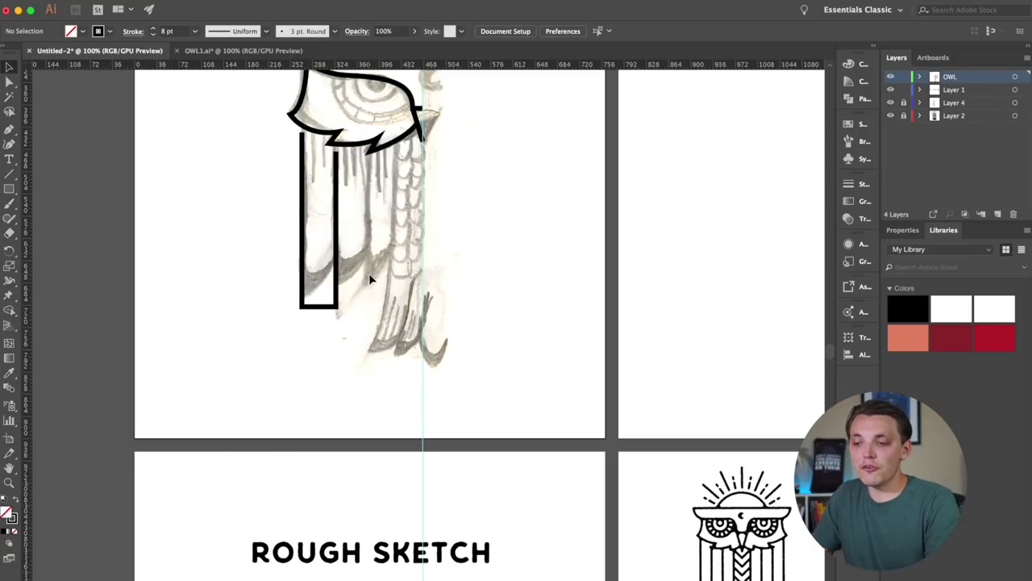
- Duplicate the wing feather beside the original so their sides overlap, and shorten the copy from its bottom edge
{"action": "left_click_drag", "start_coordinate": [338, 233], "coordinate": [372, 234]}
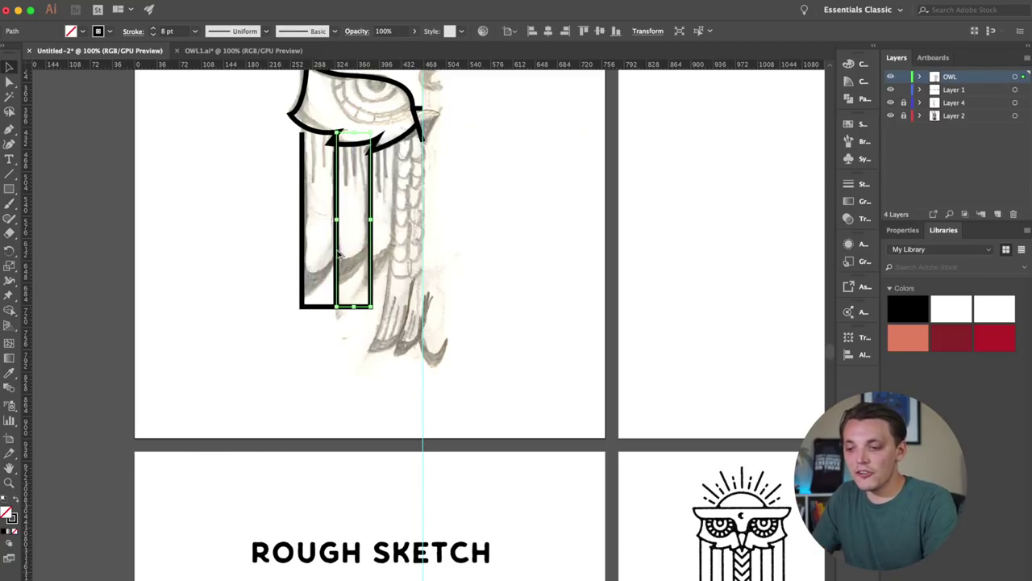
{"action": "left_click", "coordinate": [395, 253]}
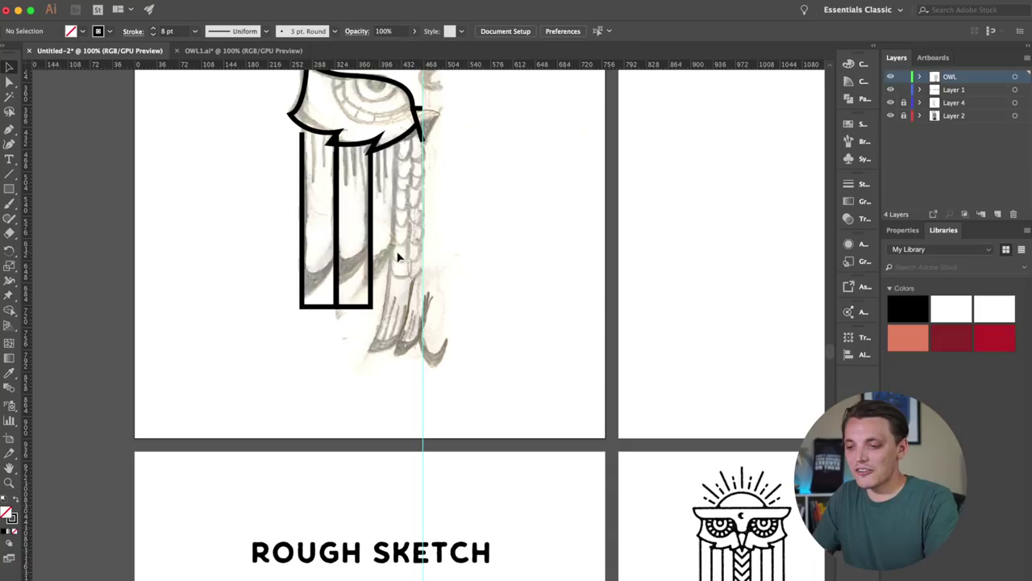
{"action": "left_click", "coordinate": [364, 306]}
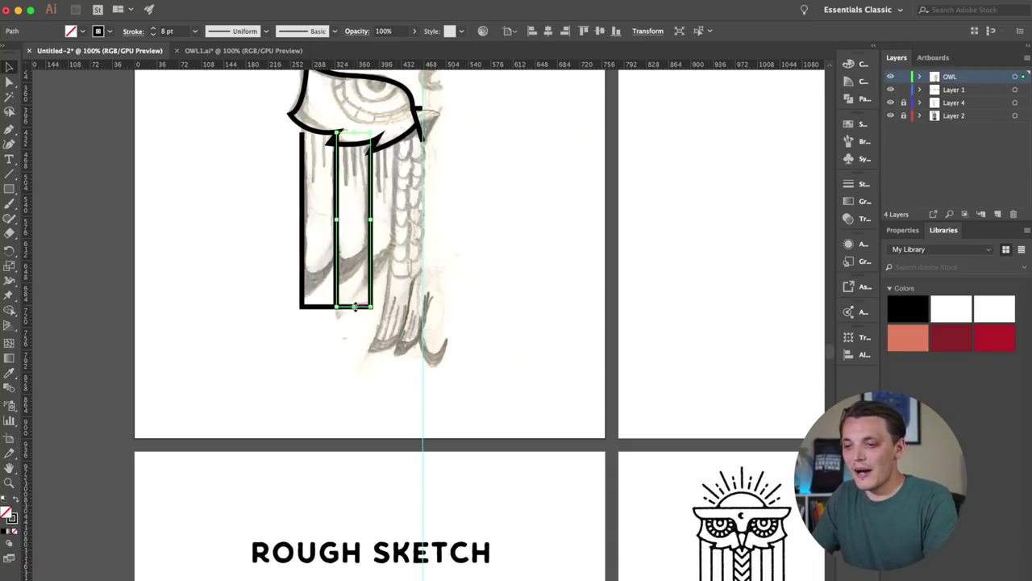
{"action": "left_click_drag", "start_coordinate": [354, 308], "coordinate": [359, 272]}
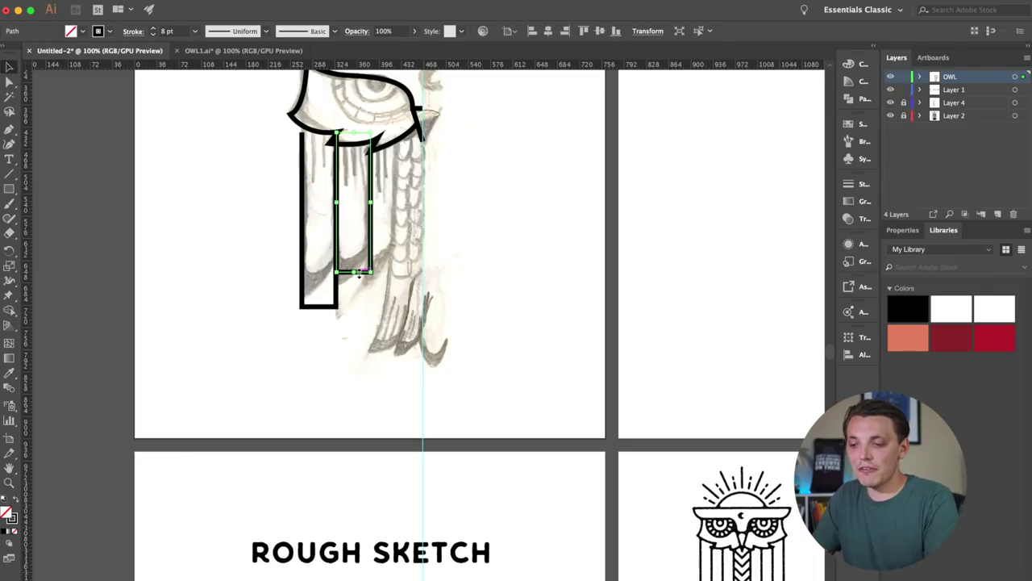
{"action": "left_click", "coordinate": [459, 247]}
- Narrow both wing feathers together from their inner side, then select the outer feather
{"action": "left_click_drag", "start_coordinate": [320, 226], "coordinate": [379, 219]}
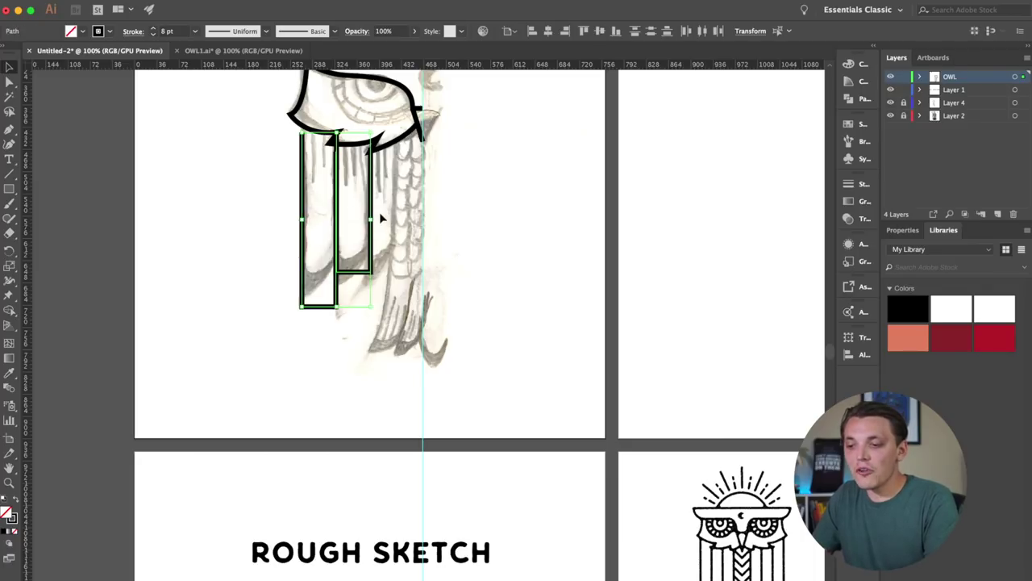
{"action": "left_click", "coordinate": [435, 220]}
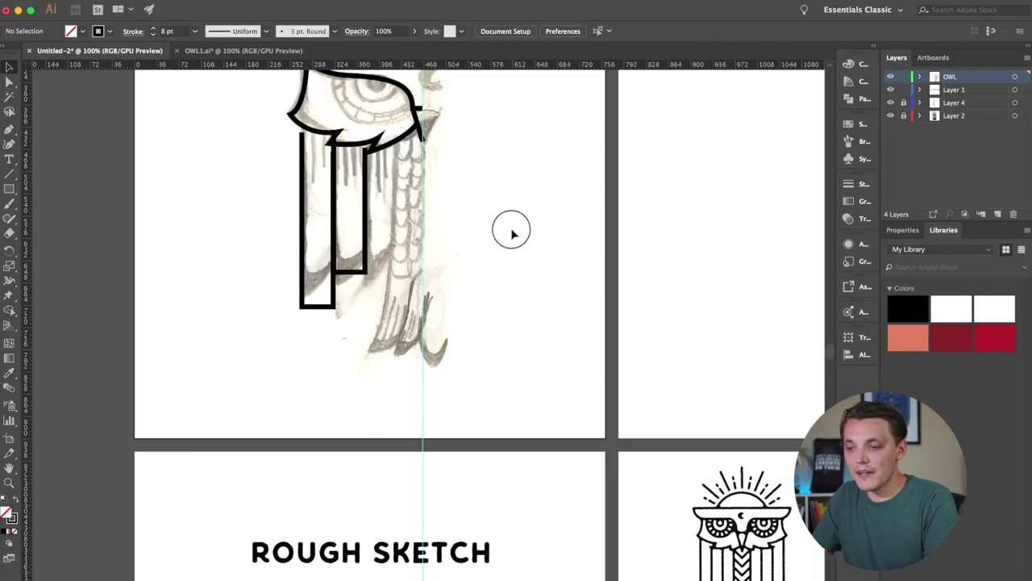
{"action": "left_click", "coordinate": [331, 279]}
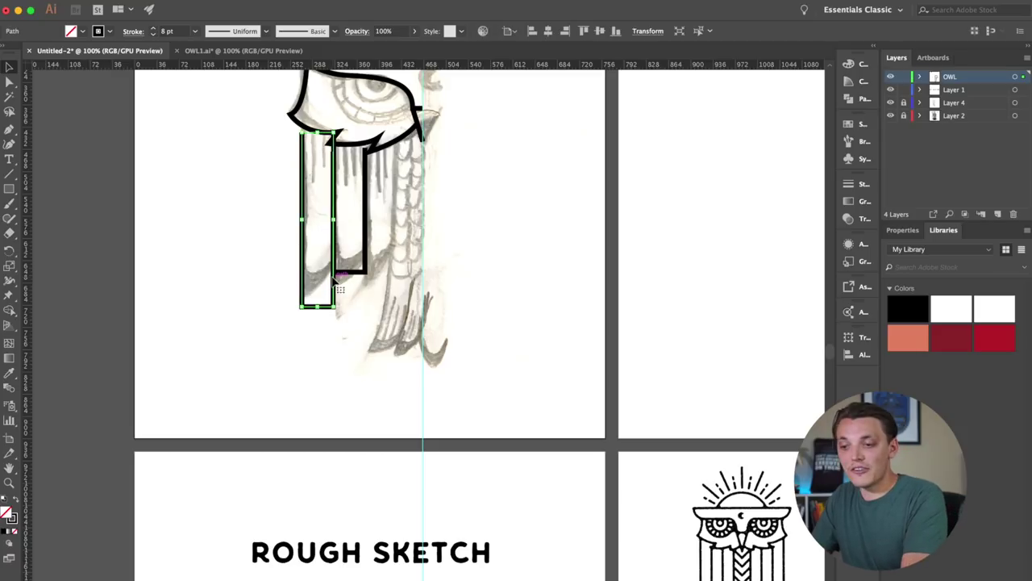
- Duplicate the second wing feather toward the centre guide as a third feather sharing its side, and shorten the copy from its bottom edge
{"action": "left_click", "coordinate": [457, 263]}
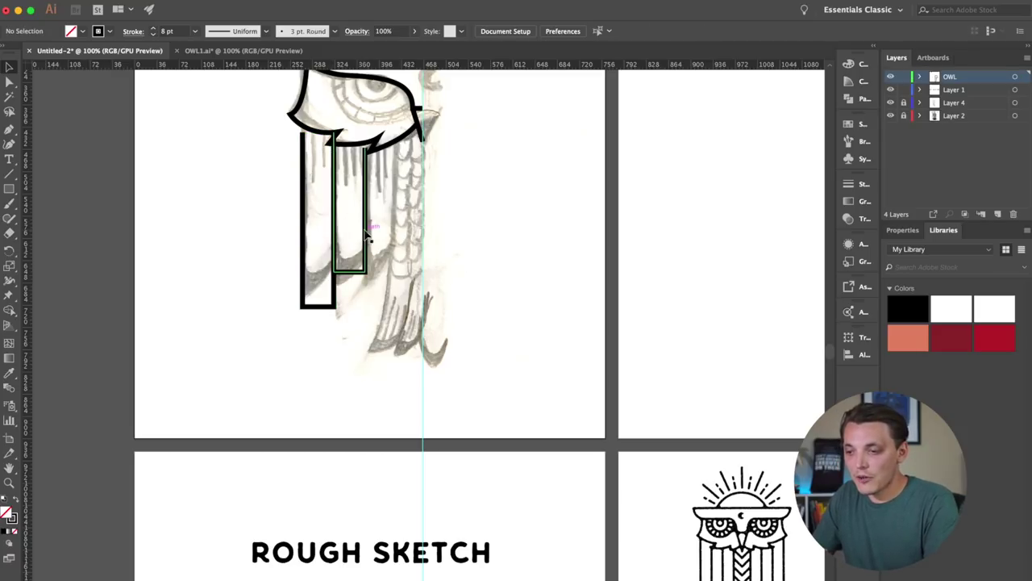
{"action": "left_click_drag", "start_coordinate": [365, 234], "coordinate": [398, 233]}
{"action": "left_click_drag", "start_coordinate": [380, 271], "coordinate": [381, 257]}
{"action": "left_click", "coordinate": [484, 261]}
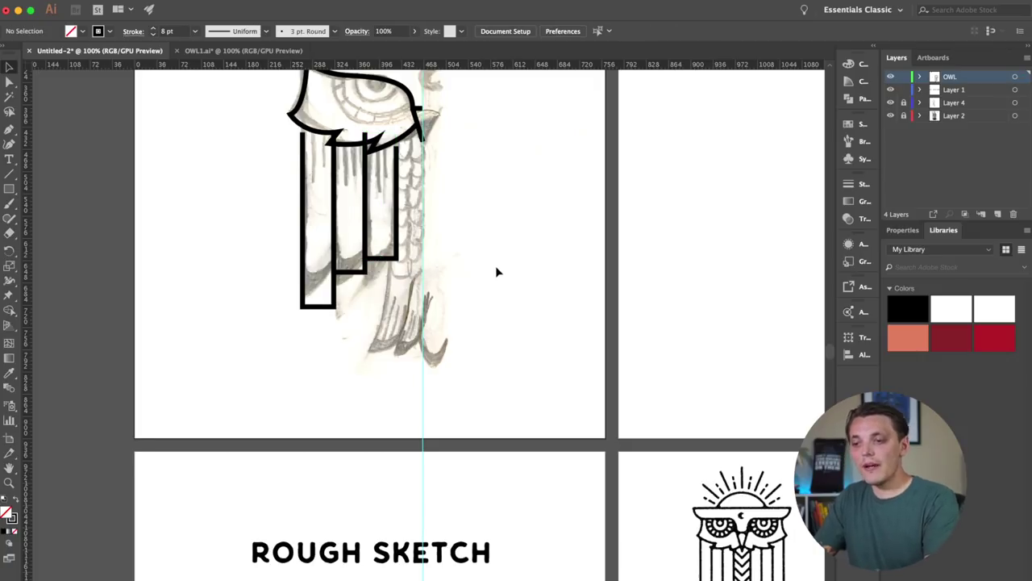
- Round the inner bottom corner of the outermost wing feather into one full curve
{"action": "scroll", "coordinate": [495, 271], "scroll_direction": "right", "scroll_amount": 2}
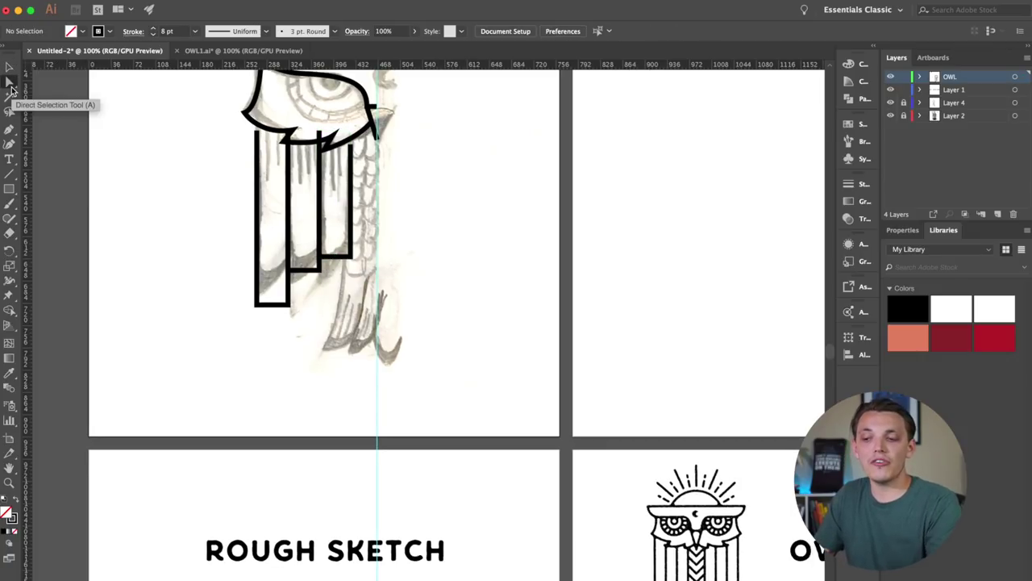
{"action": "left_click", "coordinate": [11, 87]}
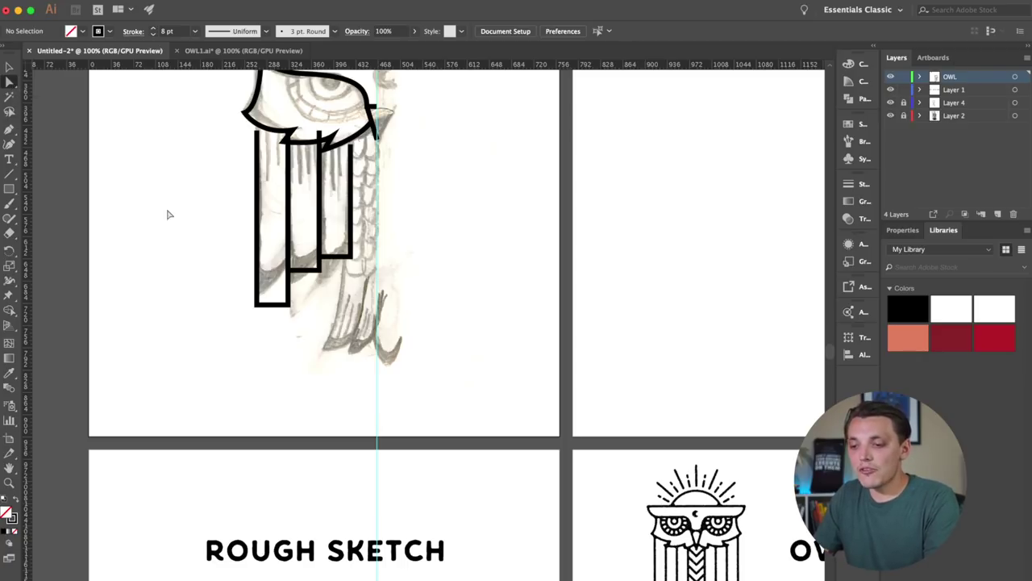
{"action": "left_click", "coordinate": [282, 303]}
{"action": "left_click_drag", "start_coordinate": [274, 298], "coordinate": [226, 247]}
{"action": "left_click", "coordinate": [226, 247]}
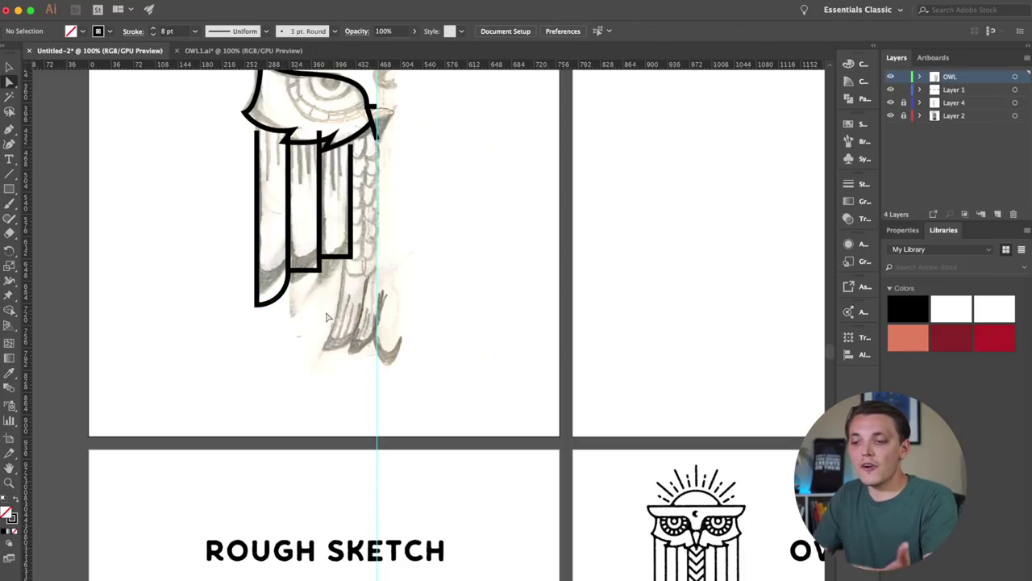
- Round the inner bottom corners of the second and third wing feathers to a radius of about 50.54 pt
{"action": "left_click", "coordinate": [318, 269]}
{"action": "left_click_drag", "start_coordinate": [311, 262], "coordinate": [248, 192]}
{"action": "left_click", "coordinate": [248, 192]}
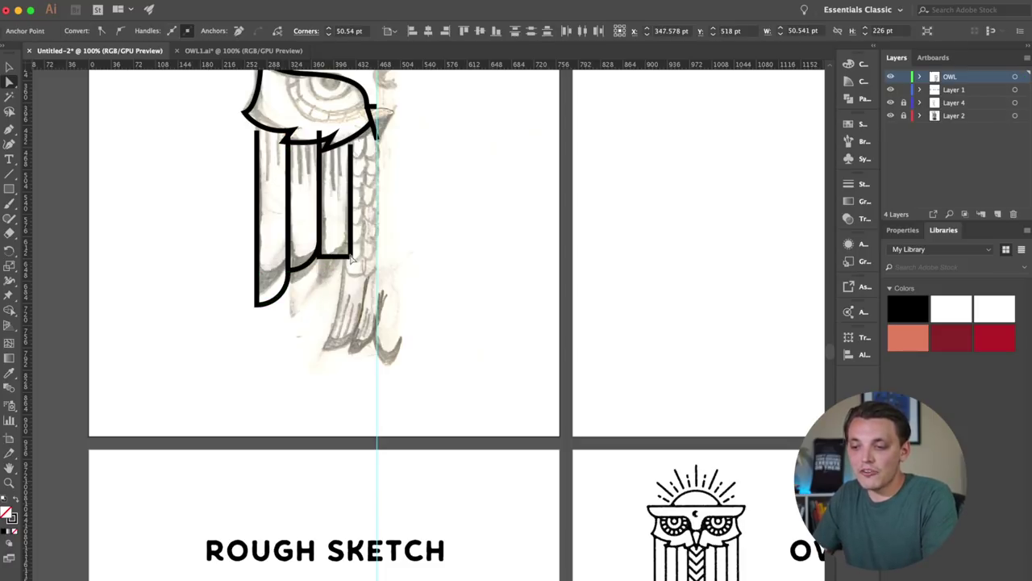
{"action": "left_click", "coordinate": [351, 258]}
{"action": "left_click", "coordinate": [350, 256]}
{"action": "left_click_drag", "start_coordinate": [345, 248], "coordinate": [323, 219]}
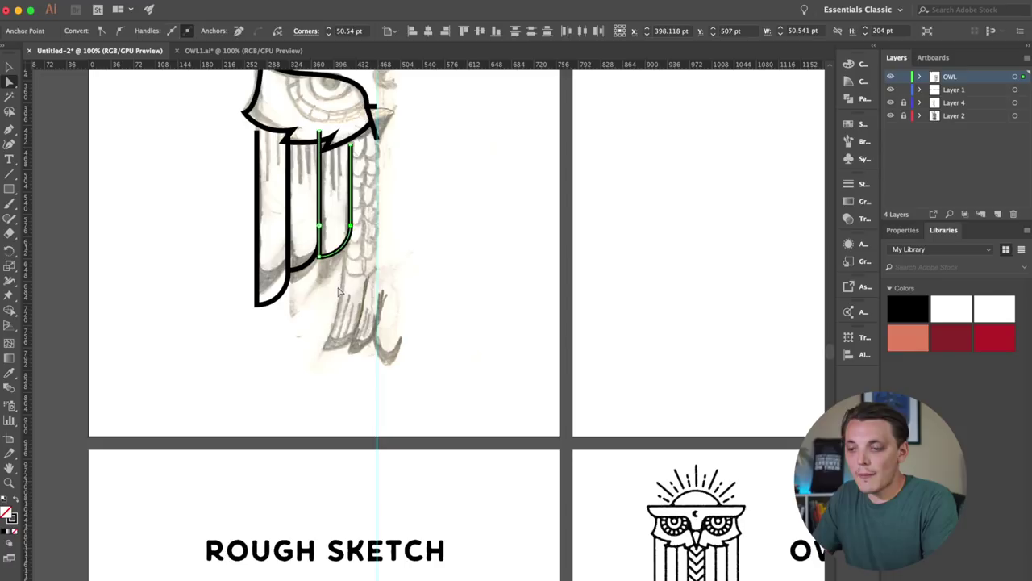
{"action": "left_click", "coordinate": [350, 297]}
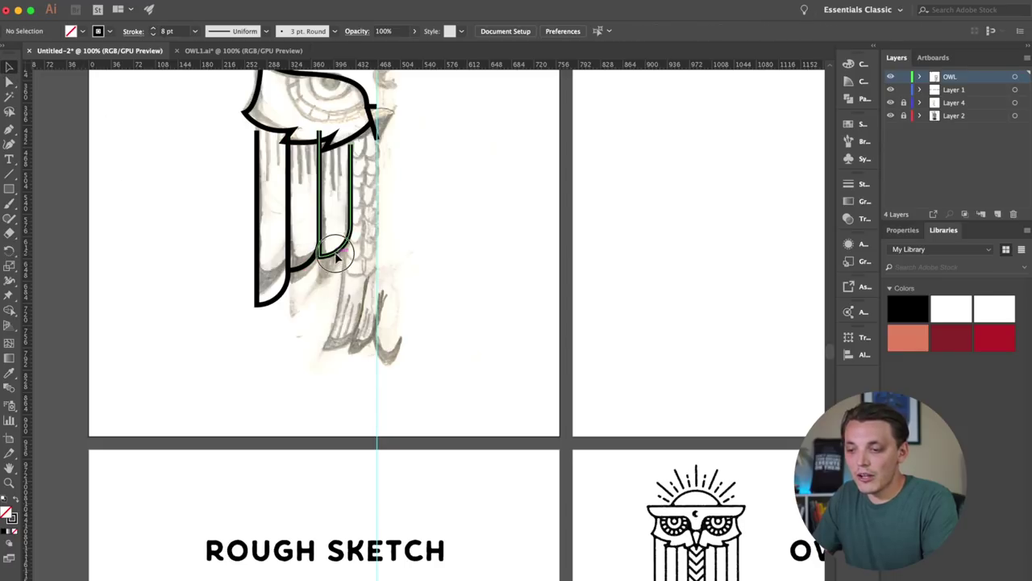
- Adjust the upper ends of the wing feathers so they meet the lower edge of the cheek outline
{"action": "left_click", "coordinate": [335, 256]}
{"action": "left_click_drag", "start_coordinate": [331, 255], "coordinate": [331, 253]}
{"action": "left_click", "coordinate": [330, 275]}
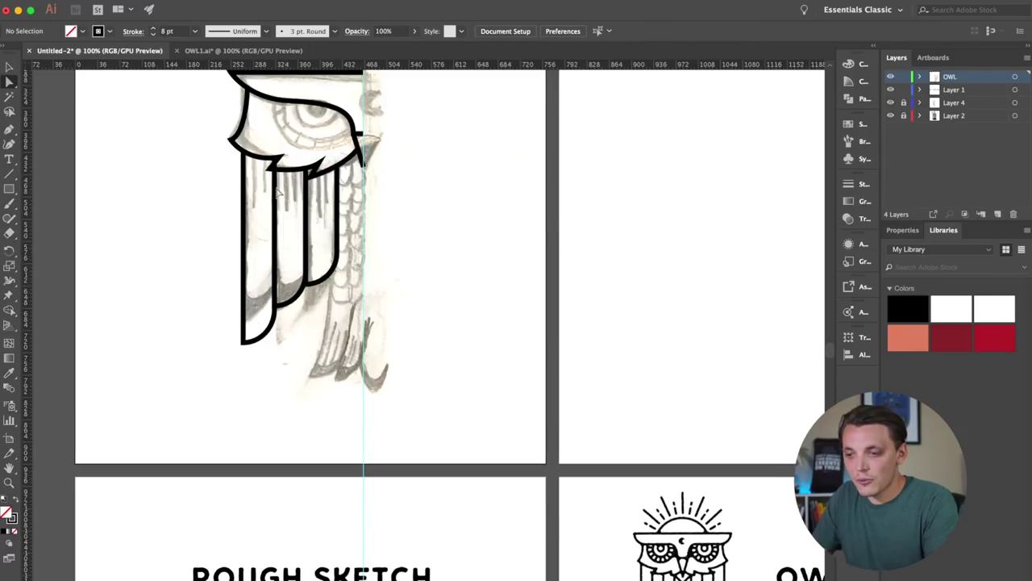
{"action": "left_click_drag", "start_coordinate": [274, 161], "coordinate": [282, 169]}
{"action": "left_click", "coordinate": [294, 202]}
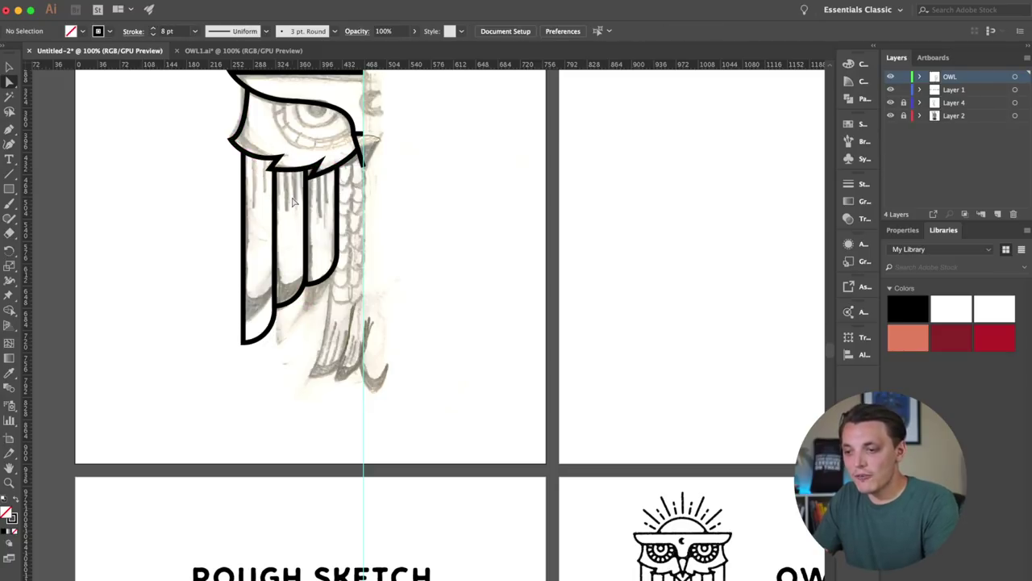
- Draw the tail outline with a curved side running from the third feather's base to the tail tip and a bottom edge ending at the centre guide
{"action": "scroll", "coordinate": [314, 242], "scroll_direction": "down", "scroll_amount": 1}
{"action": "key", "text": "p"}
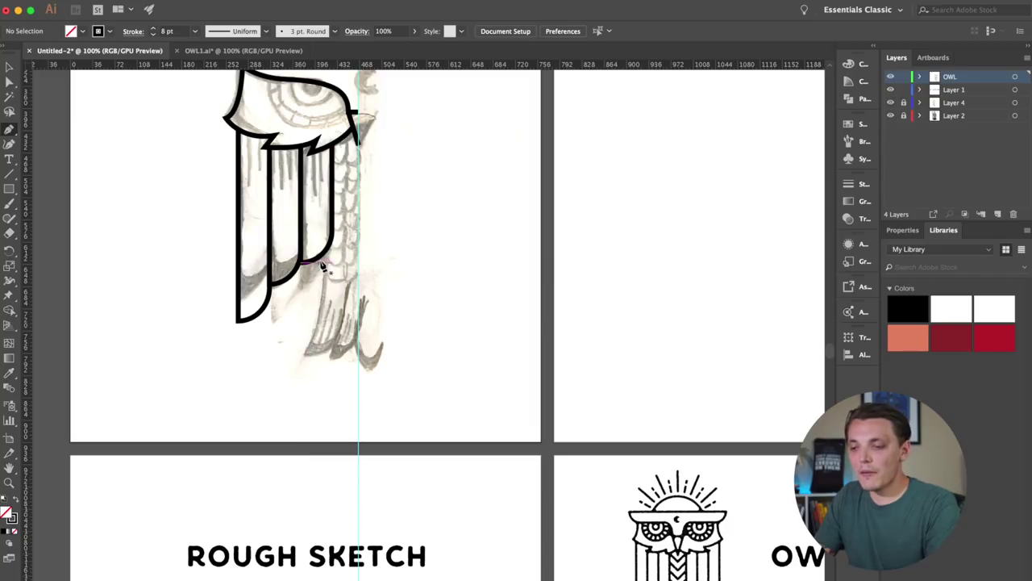
{"action": "left_click", "coordinate": [323, 263]}
{"action": "left_click_drag", "start_coordinate": [304, 355], "coordinate": [290, 387]}
{"action": "left_click", "coordinate": [306, 358]}
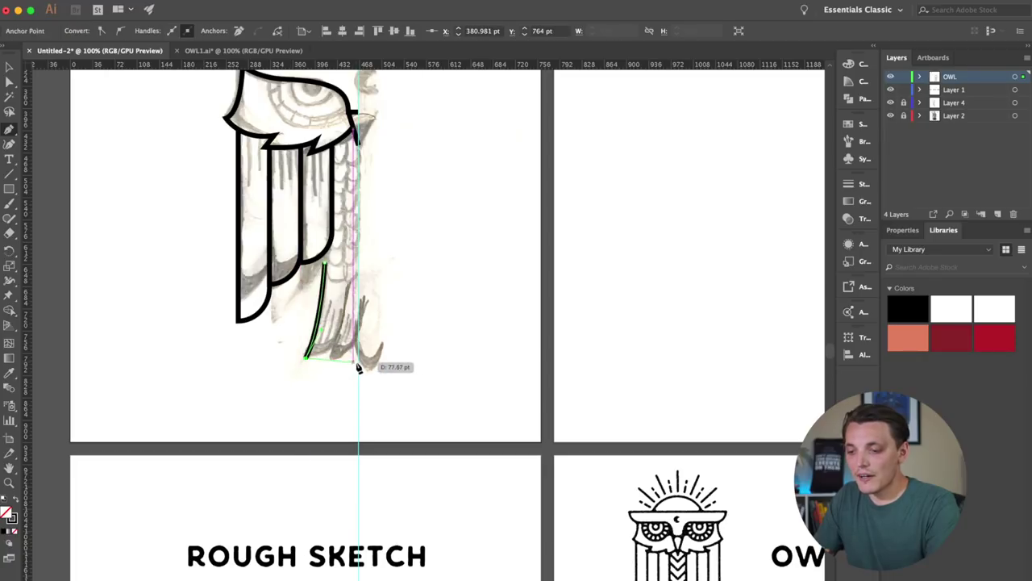
{"action": "left_click_drag", "start_coordinate": [358, 360], "coordinate": [392, 365]}
{"action": "key", "text": "a"}
{"action": "left_click", "coordinate": [423, 324]}
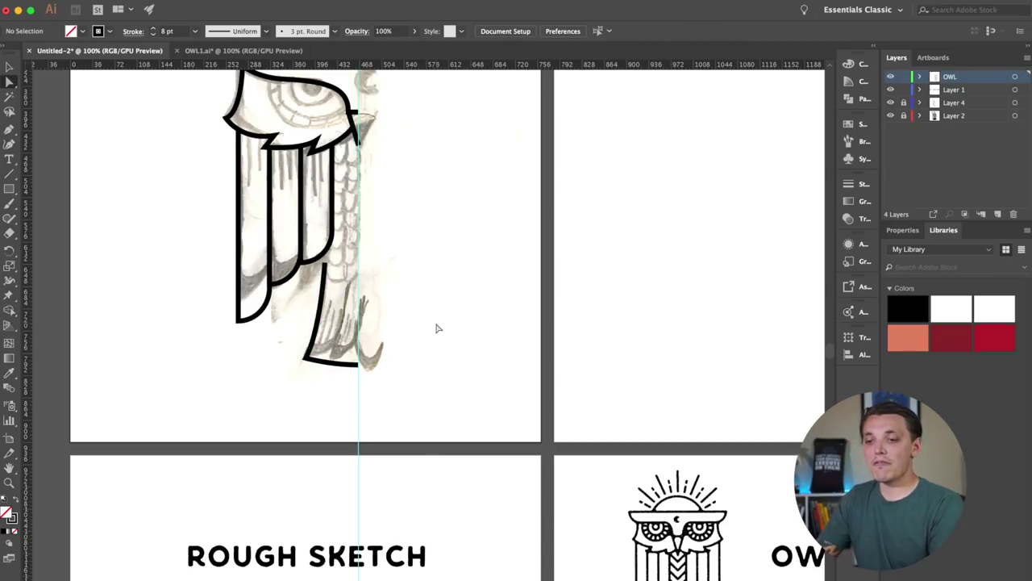
{"action": "left_click_drag", "start_coordinate": [324, 263], "coordinate": [326, 259]}
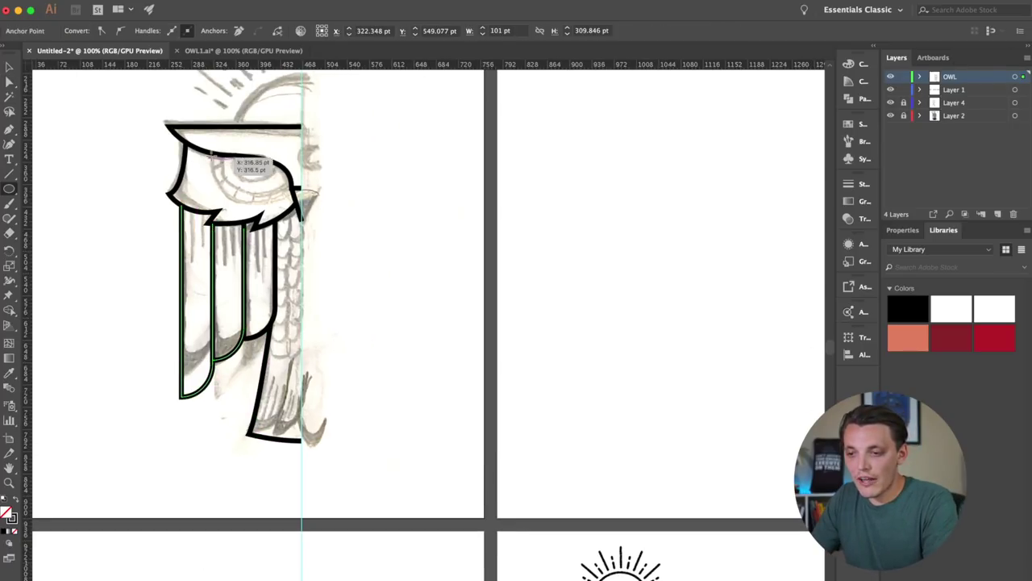
- Draw a circle over the sketched eye, enlarge it to about 136 pt in diameter and position it across the brow line
{"action": "left_click_drag", "start_coordinate": [211, 153], "coordinate": [284, 199]}
{"action": "key", "text": "space"}
{"action": "mouse_move", "coordinate": [387, 321]}
{"action": "left_mouse_down"}
{"action": "mouse_move", "coordinate": [216, 97]}
{"action": "mouse_move", "coordinate": [304, 145]}
{"action": "mouse_move", "coordinate": [454, 300]}
{"action": "mouse_move", "coordinate": [457, 343]}
{"action": "left_mouse_up"}
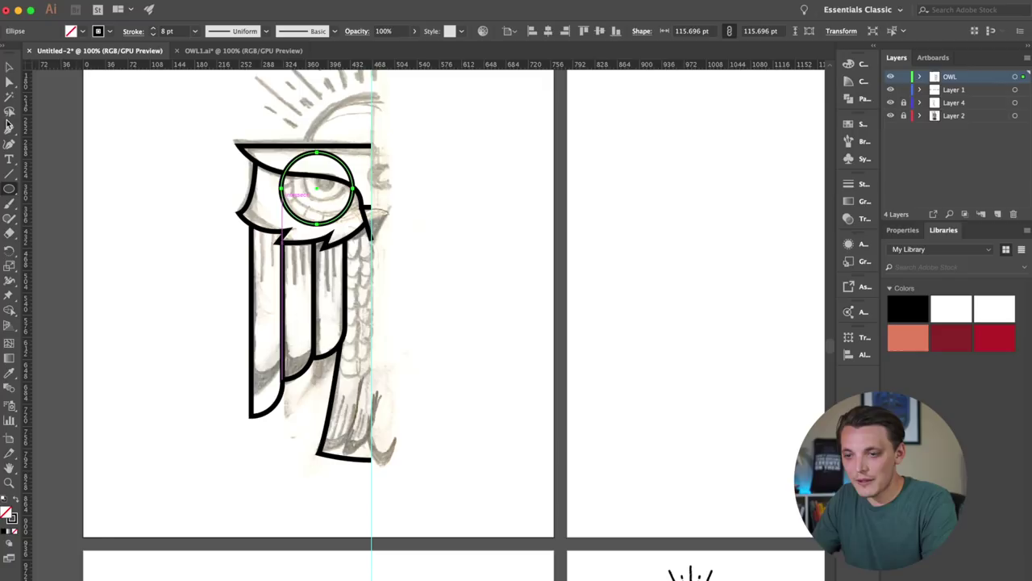
{"action": "left_click", "coordinate": [8, 68]}
{"action": "left_click_drag", "start_coordinate": [280, 150], "coordinate": [269, 139]}
{"action": "left_click", "coordinate": [194, 126]}
{"action": "left_click_drag", "start_coordinate": [305, 221], "coordinate": [302, 216]}
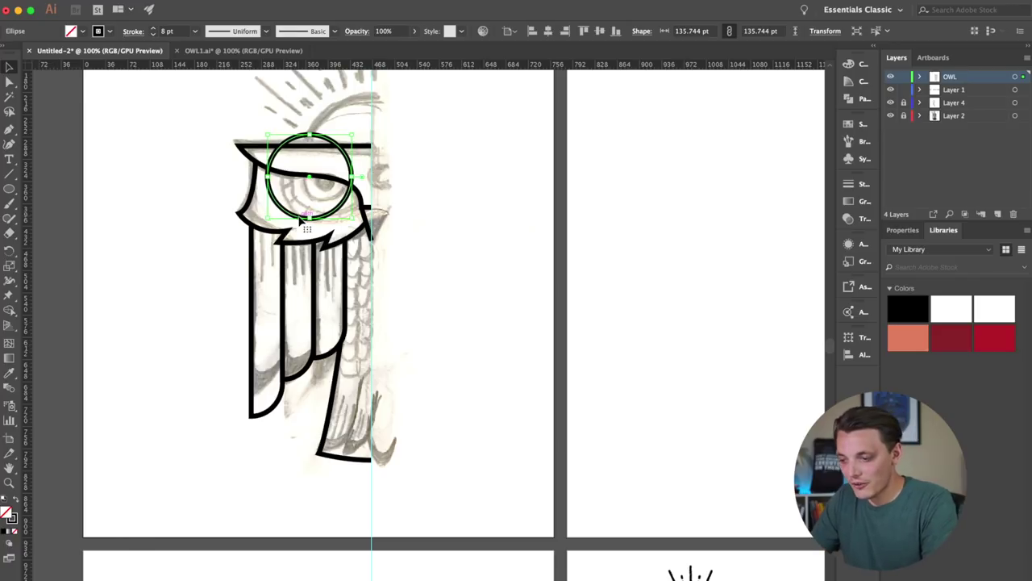
- Add a smaller concentric copy of the eye circle, about 96 pt in diameter
{"action": "scroll", "coordinate": [398, 135], "scroll_direction": "left", "scroll_amount": 3}
{"action": "left_click_drag", "start_coordinate": [415, 135], "coordinate": [398, 148]}
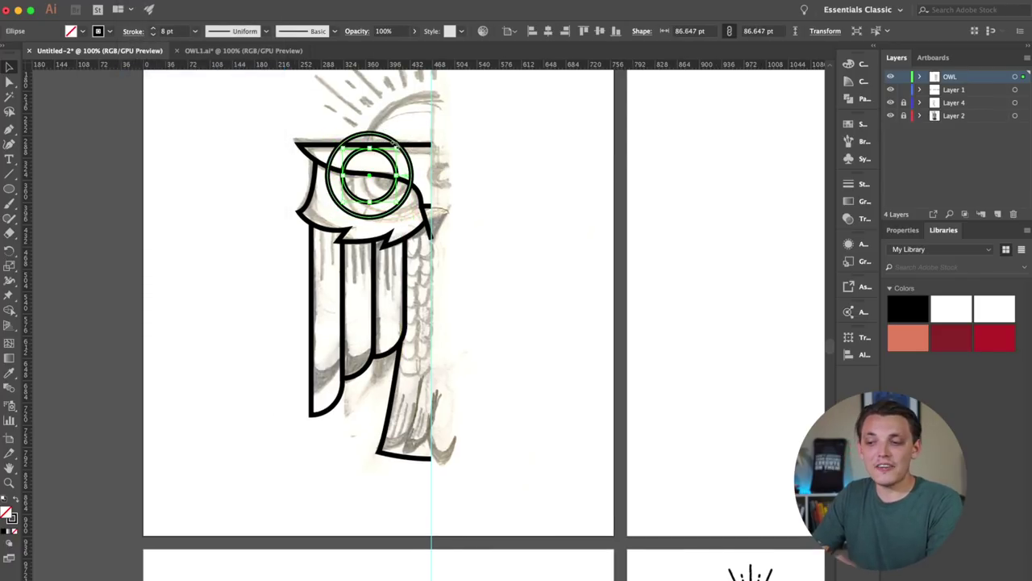
{"action": "left_click", "coordinate": [372, 222]}
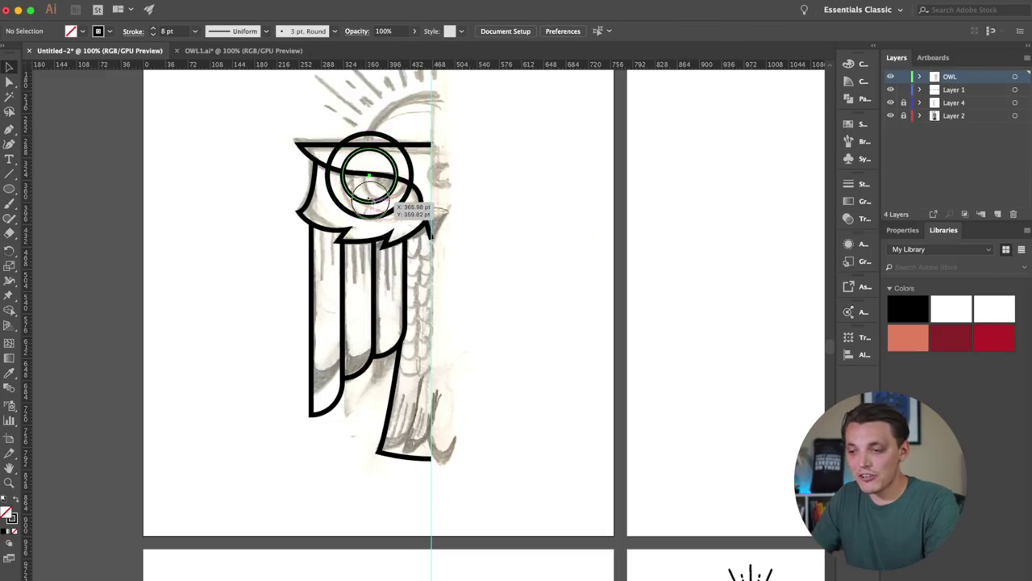
{"action": "left_click", "coordinate": [389, 195]}
{"action": "mouse_move", "coordinate": [396, 144]}
{"action": "left_mouse_down"}
{"action": "mouse_move", "coordinate": [417, 147]}
{"action": "mouse_move", "coordinate": [401, 144]}
{"action": "left_mouse_up"}
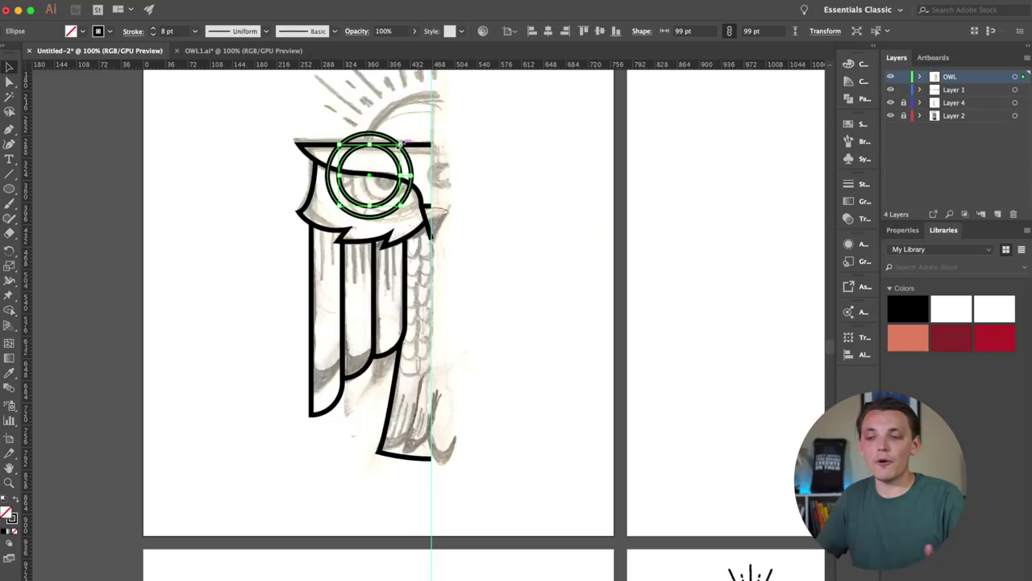
{"action": "mouse_move", "coordinate": [400, 144]}
{"action": "left_mouse_down"}
{"action": "mouse_move", "coordinate": [416, 147]}
{"action": "mouse_move", "coordinate": [401, 142]}
{"action": "left_mouse_up"}
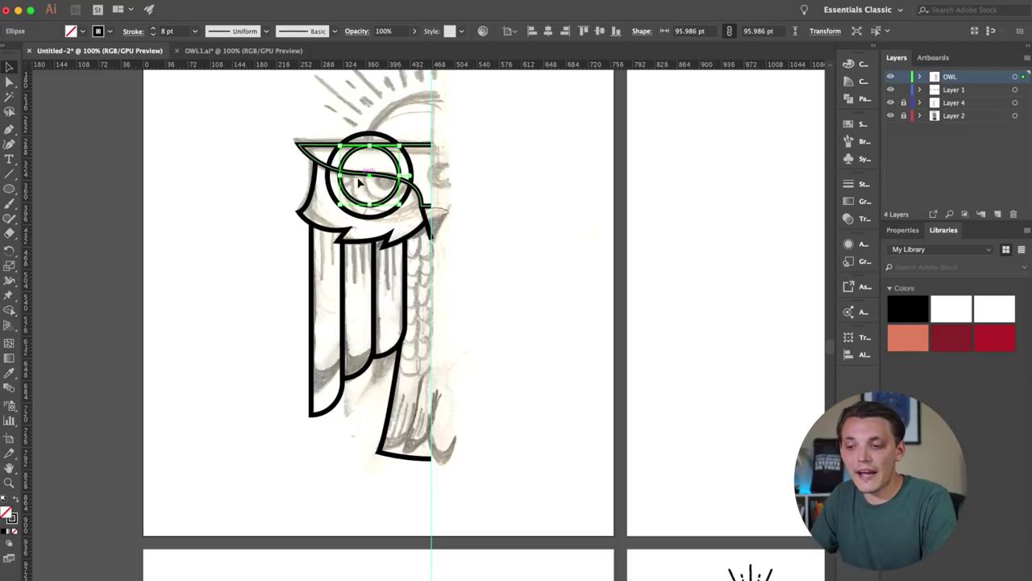
- Cut both eye circles with the Scissors tool at the four points where they cross the curved brow line
{"action": "left_click", "coordinate": [329, 182], "text": "shift"}
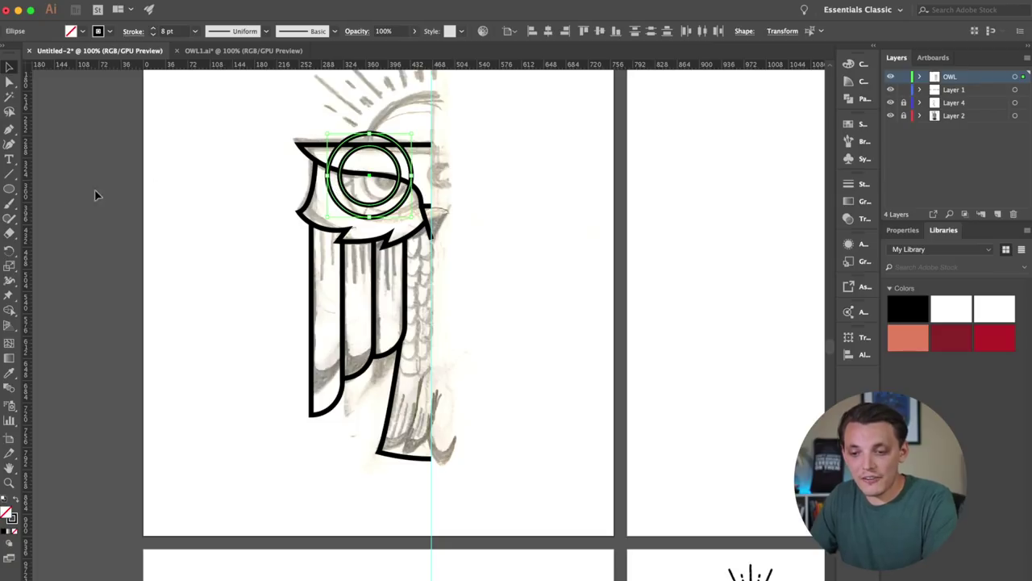
{"action": "key", "text": "super+equal"}
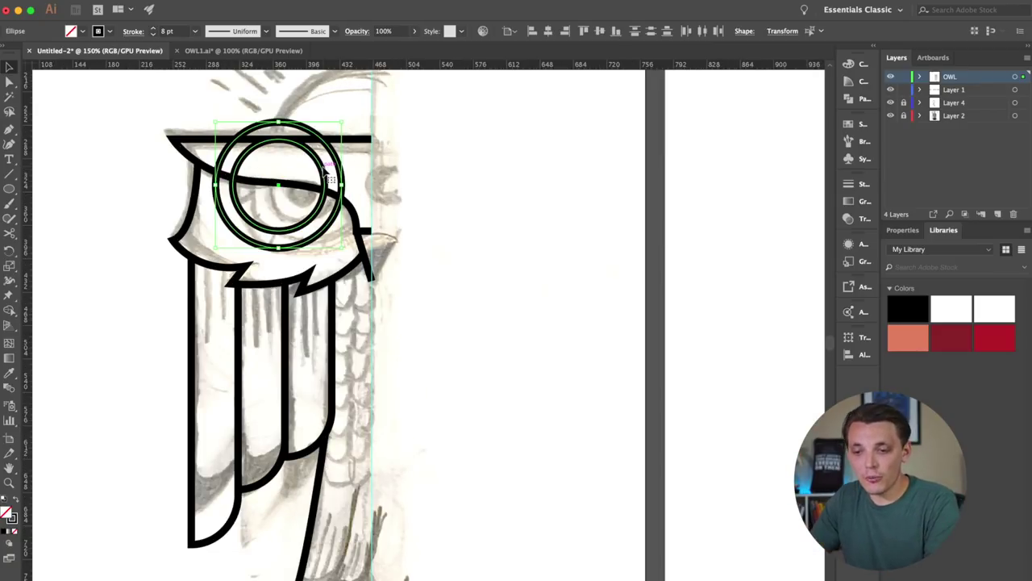
{"action": "left_click", "coordinate": [9, 233]}
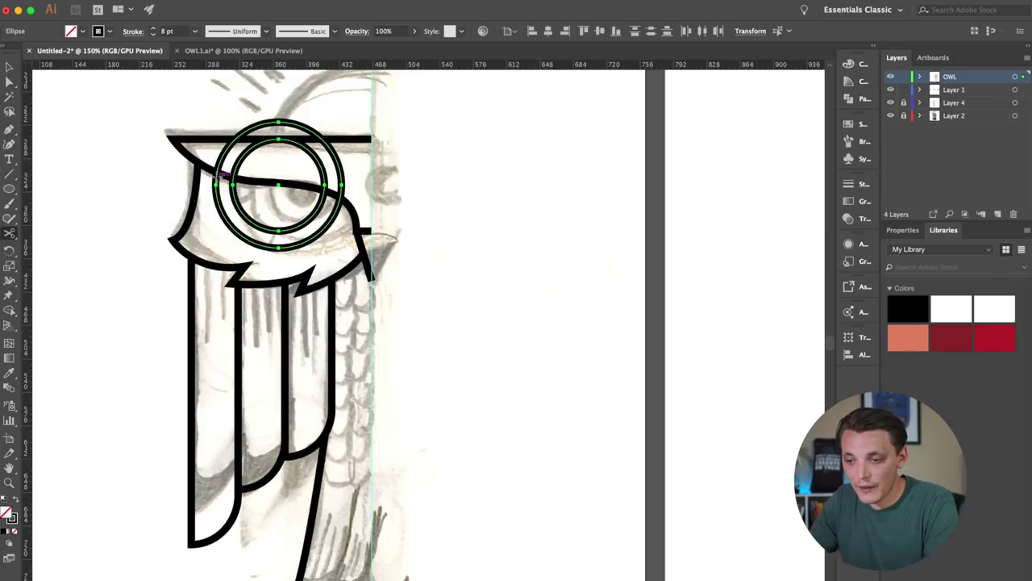
{"action": "left_click", "coordinate": [224, 174]}
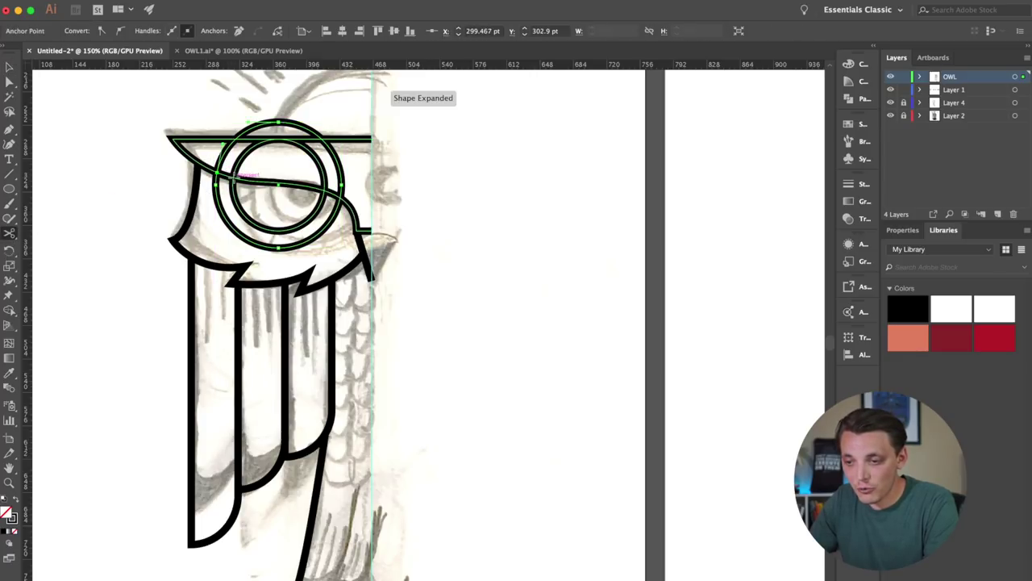
{"action": "left_click", "coordinate": [233, 178]}
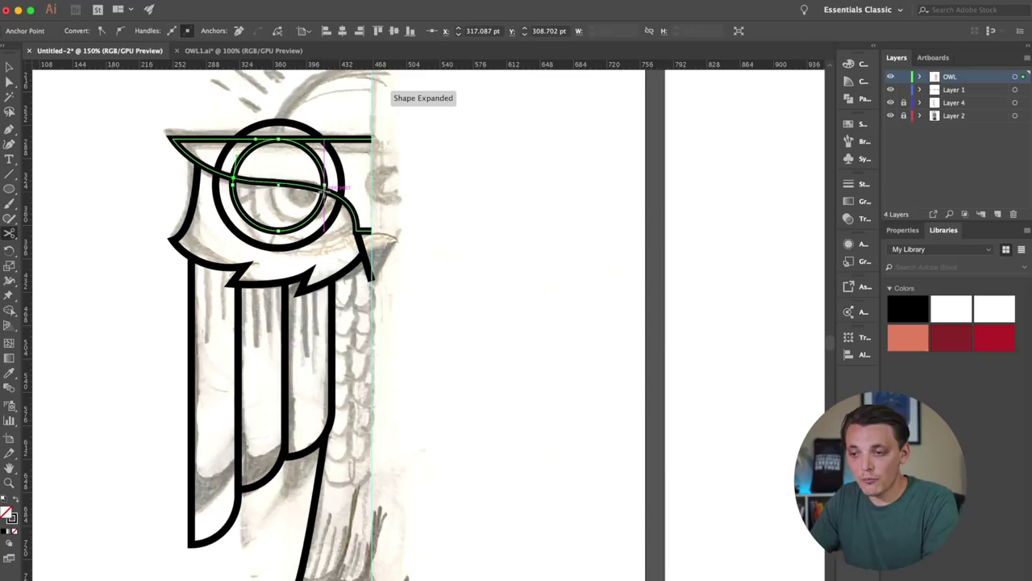
{"action": "left_click", "coordinate": [325, 191]}
{"action": "left_click", "coordinate": [340, 198]}
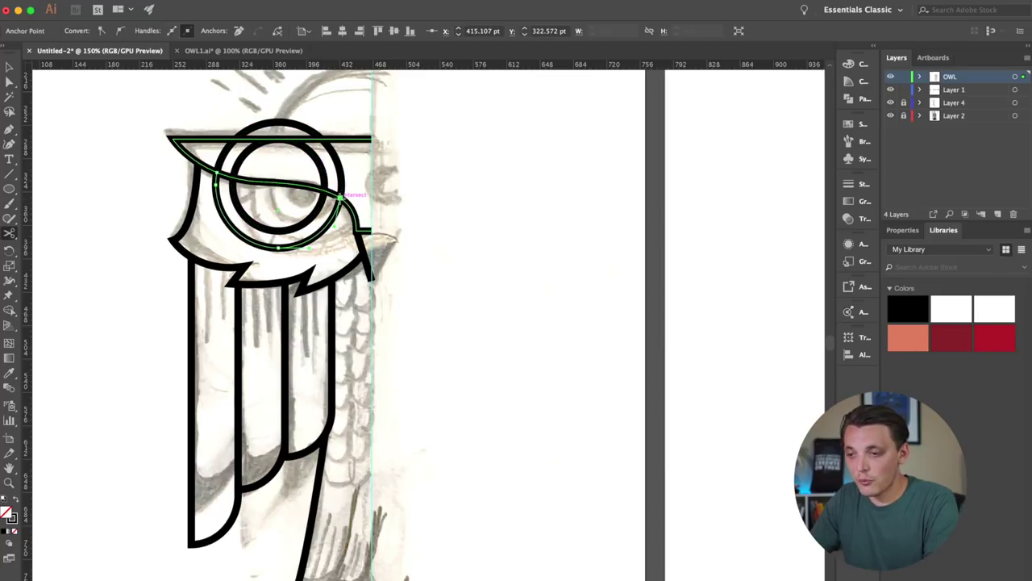
- Delete the upper arcs of both eye circles above the brow line
{"action": "key", "text": "a"}
{"action": "left_click", "coordinate": [338, 165]}
{"action": "key", "text": "Delete"}
{"action": "key", "text": "Delete"}
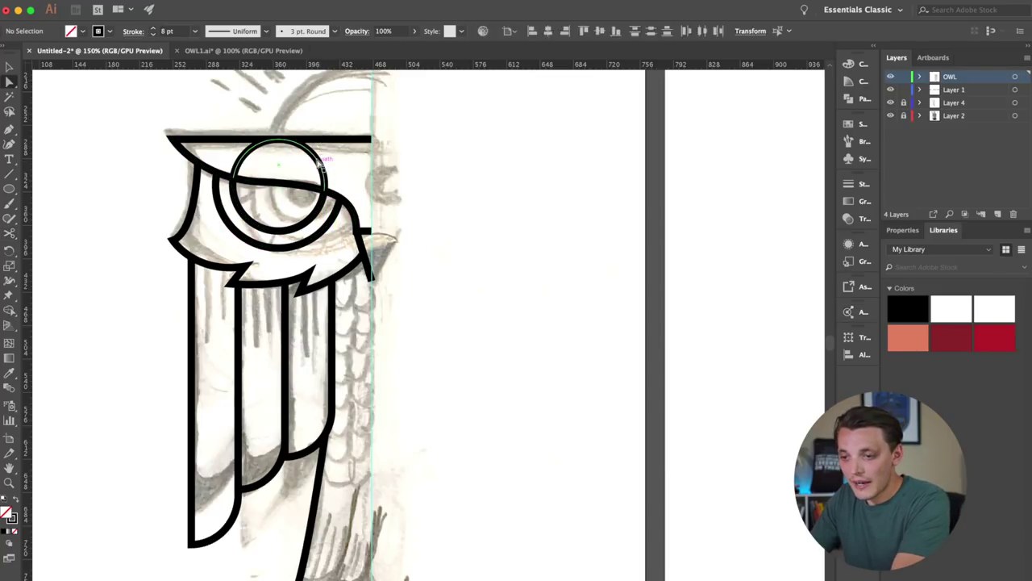
{"action": "left_click", "coordinate": [319, 161]}
{"action": "key", "text": "Delete"}
{"action": "key", "text": "Delete"}
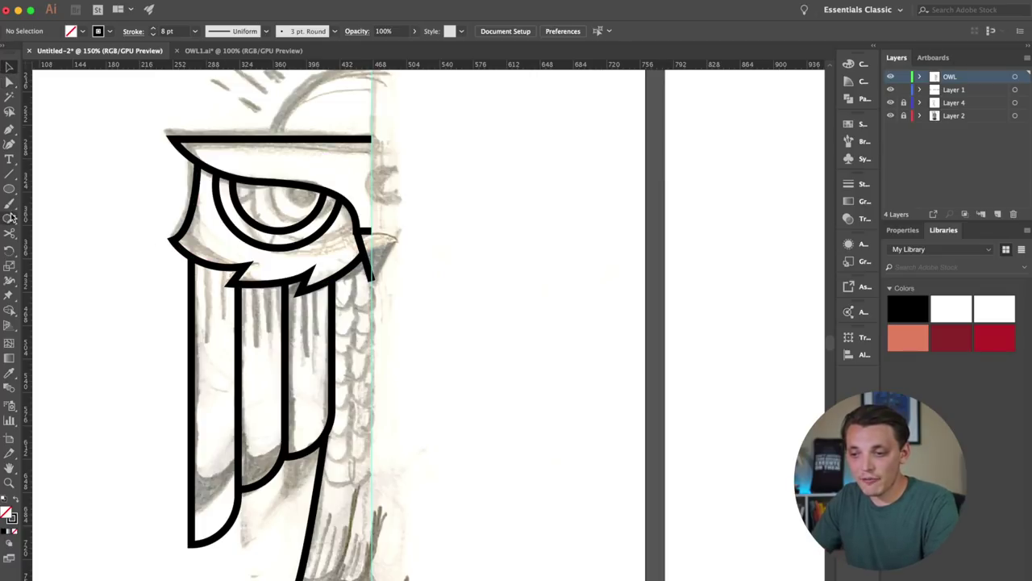
- Draw a pupil circle about 24 pt in diameter just below the brow line and nudge it toward the centre of the eye arcs
{"action": "left_click", "coordinate": [9, 188]}
{"action": "left_click_drag", "start_coordinate": [274, 188], "coordinate": [284, 202]}
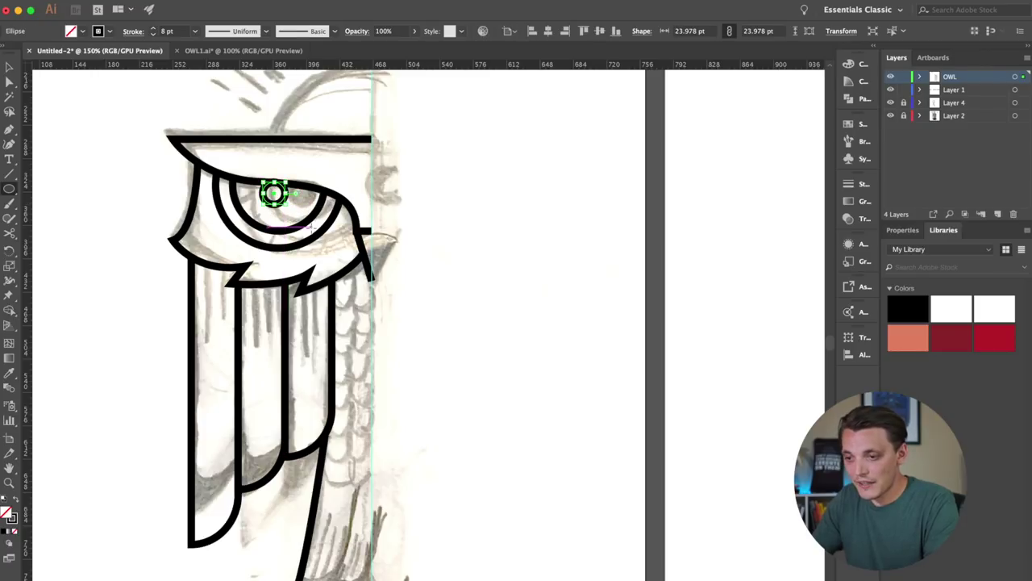
{"action": "key", "text": "Right"}
{"action": "key", "text": "Right"}
{"action": "key", "text": "Right"}
{"action": "key", "text": "Right"}
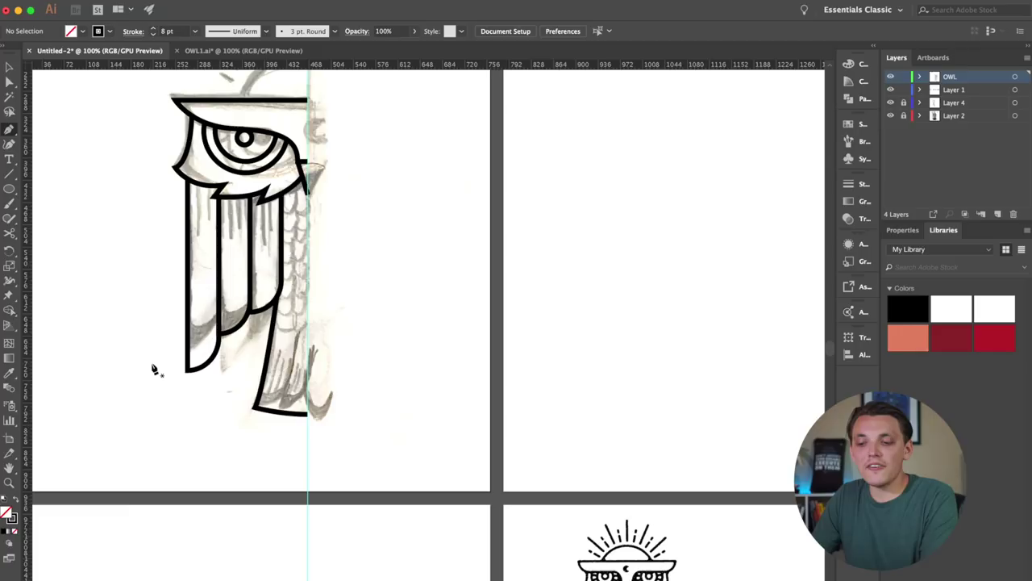
- Draw a curved band line across the tip of each of the three wing feathers
{"action": "mouse_move", "coordinate": [188, 348]}
{"action": "left_mouse_down"}
{"action": "mouse_move", "coordinate": [219, 340]}
{"action": "mouse_move", "coordinate": [242, 315]}
{"action": "left_mouse_up"}
{"action": "left_click", "coordinate": [218, 339]}
{"action": "left_click", "coordinate": [247, 357], "text": "super"}
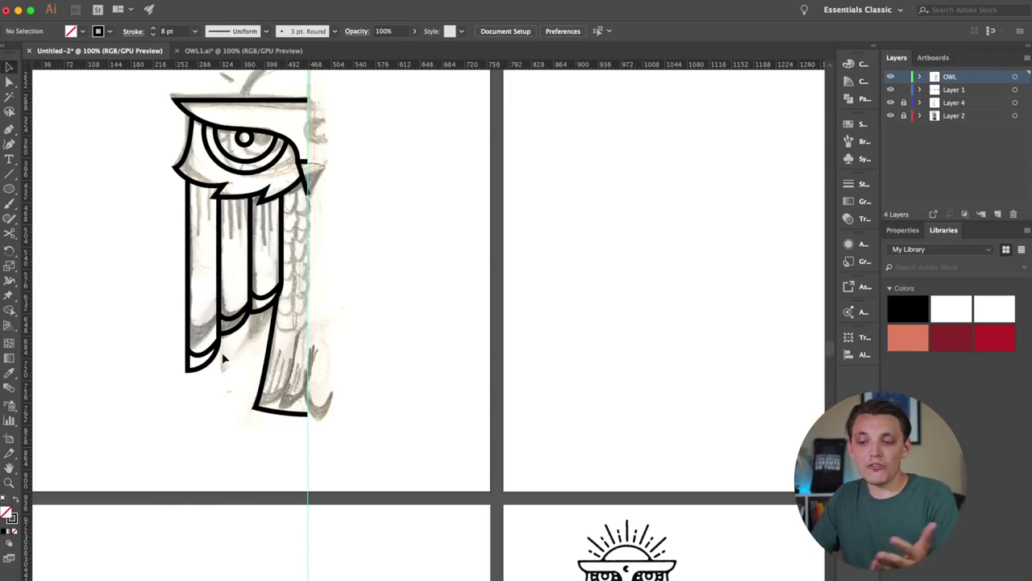
{"action": "left_click", "coordinate": [222, 357]}
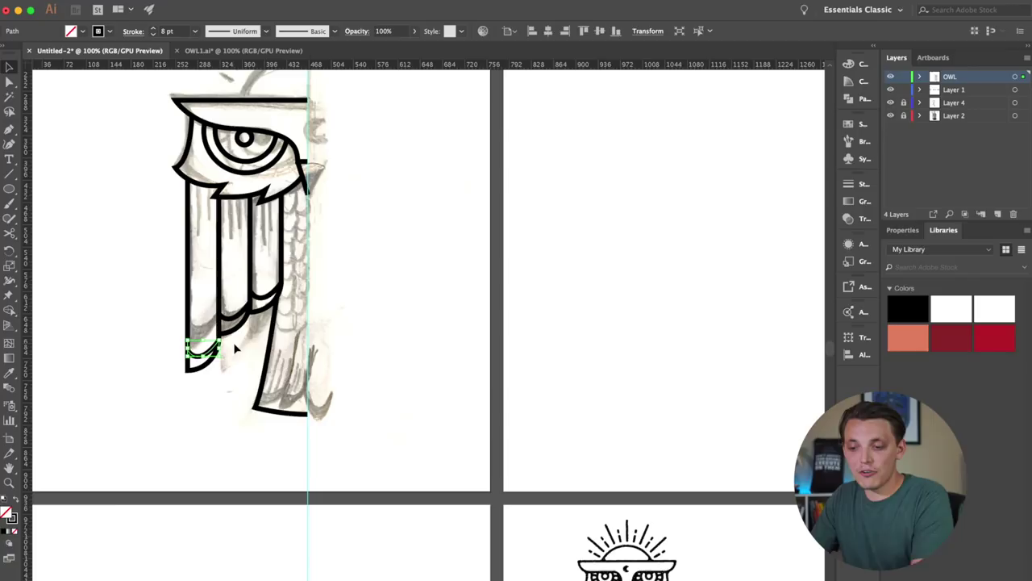
{"action": "left_click", "coordinate": [238, 351]}
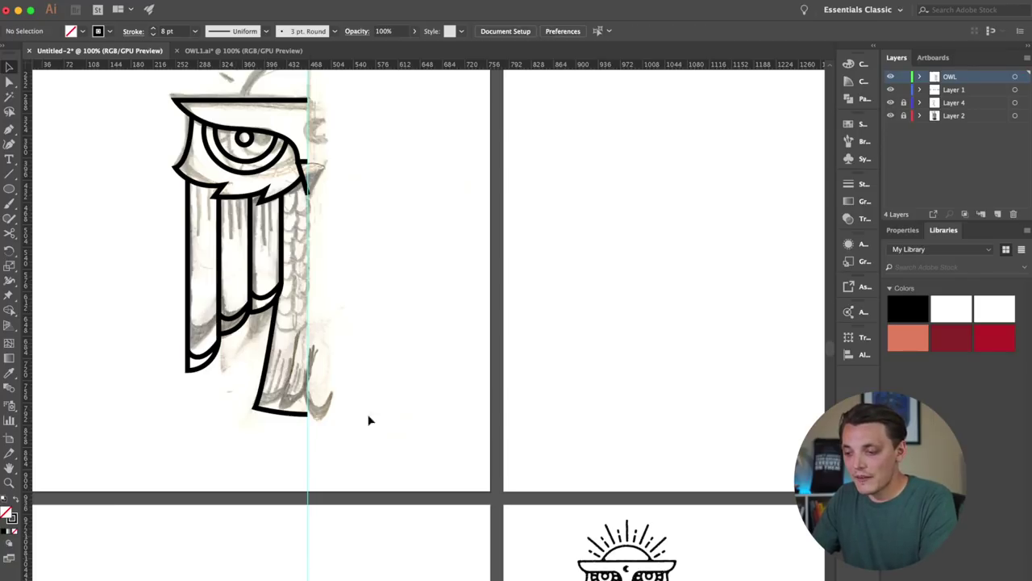
{"action": "mouse_move", "coordinate": [443, 485]}
{"action": "left_mouse_down"}
{"action": "mouse_move", "coordinate": [441, 266]}
{"action": "mouse_move", "coordinate": [404, 396]}
{"action": "left_mouse_up"}
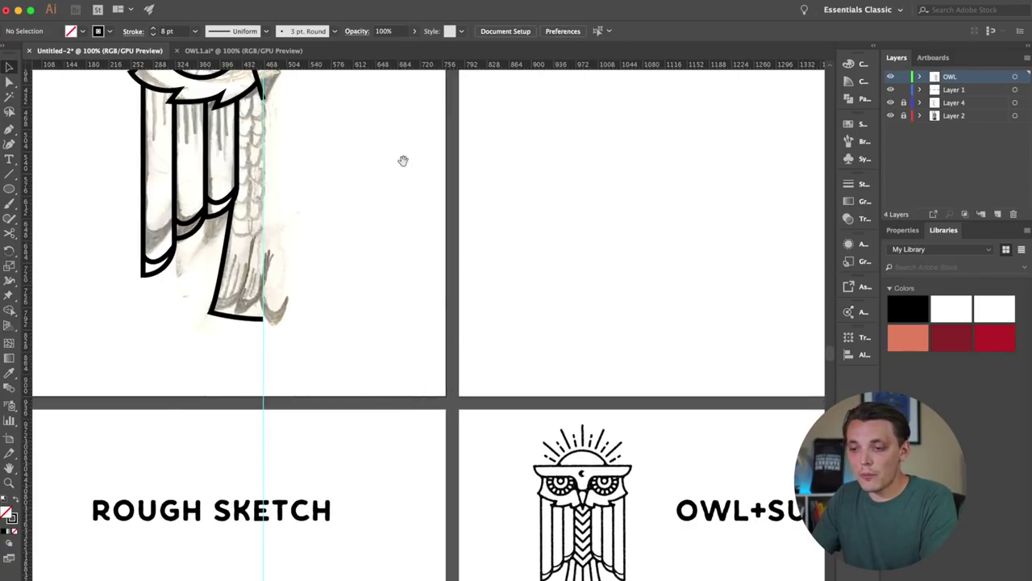
{"action": "mouse_move", "coordinate": [404, 159]}
{"action": "left_mouse_down"}
{"action": "mouse_move", "coordinate": [363, 298]}
{"action": "mouse_move", "coordinate": [456, 229]}
{"action": "mouse_move", "coordinate": [510, 239]}
{"action": "left_mouse_up"}
{"action": "left_click_drag", "start_coordinate": [214, 166], "coordinate": [254, 202]}
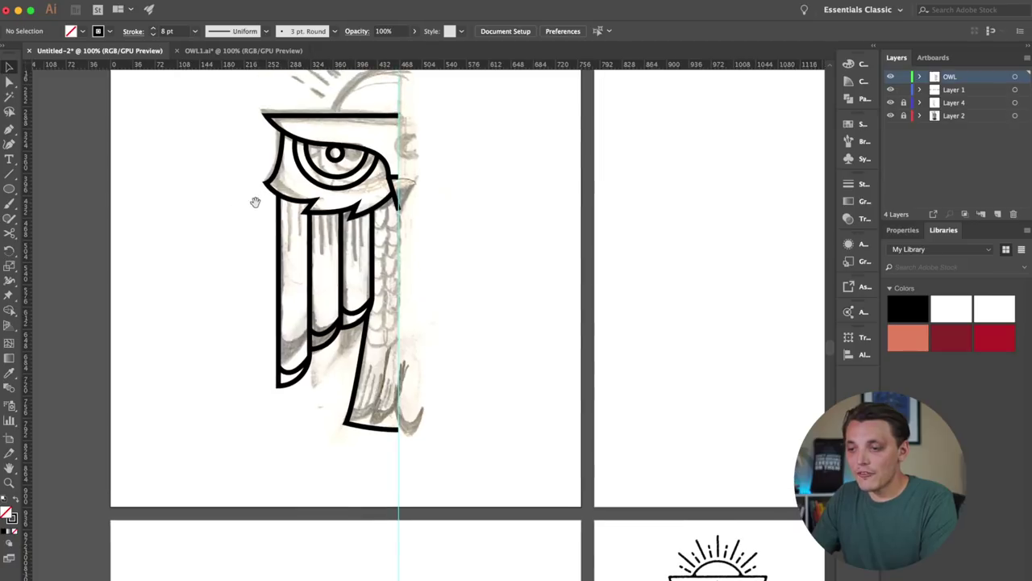
- Group the traced half of the owl and reflect a copy across the vertical axis at the centre guide to complete the owl
{"action": "left_click_drag", "start_coordinate": [236, 107], "coordinate": [391, 453]}
{"action": "key", "text": "ctrl+g"}
{"action": "key", "text": "o"}
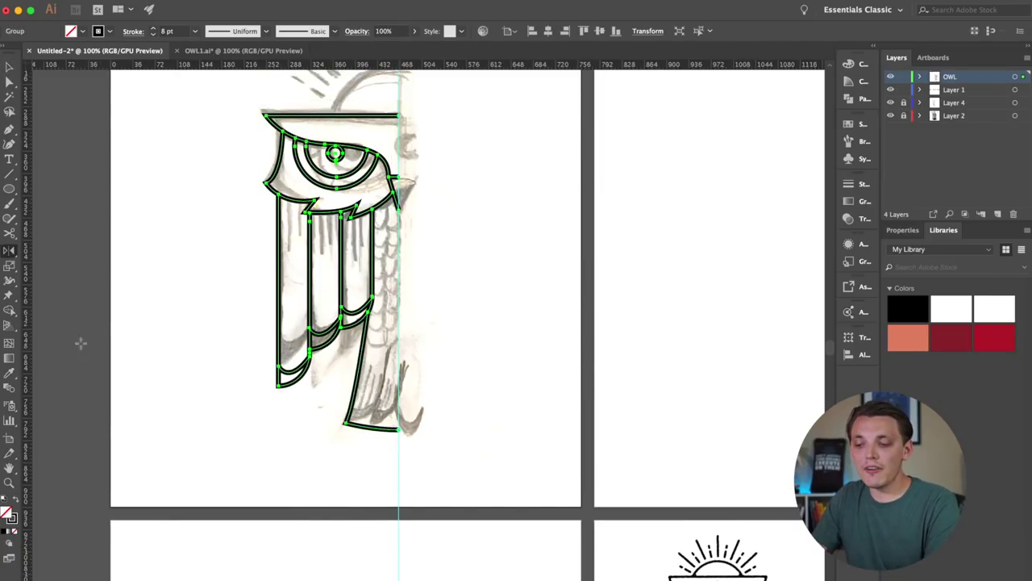
{"action": "left_click", "coordinate": [399, 432], "text": "alt"}
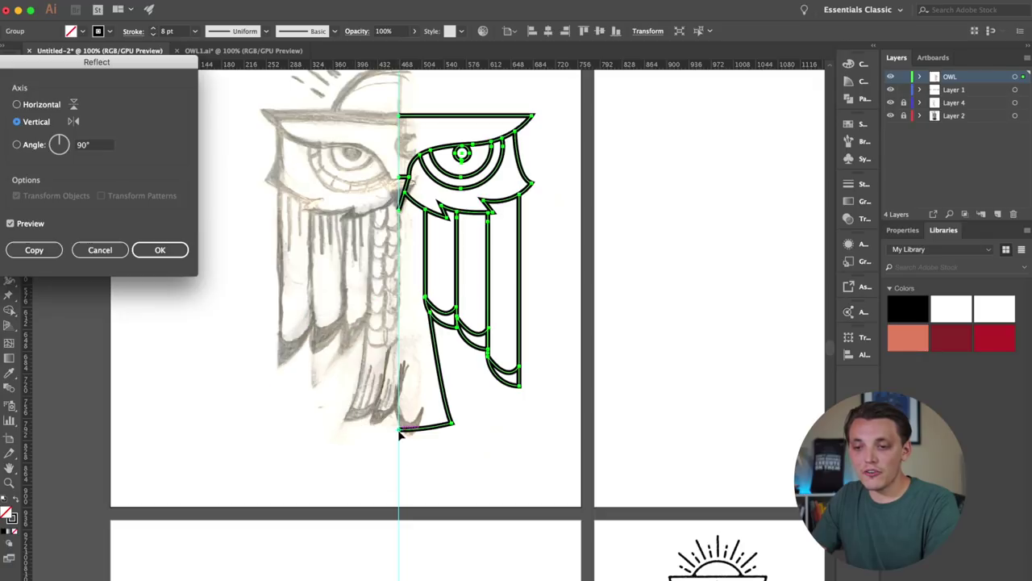
{"action": "left_click", "coordinate": [34, 250]}
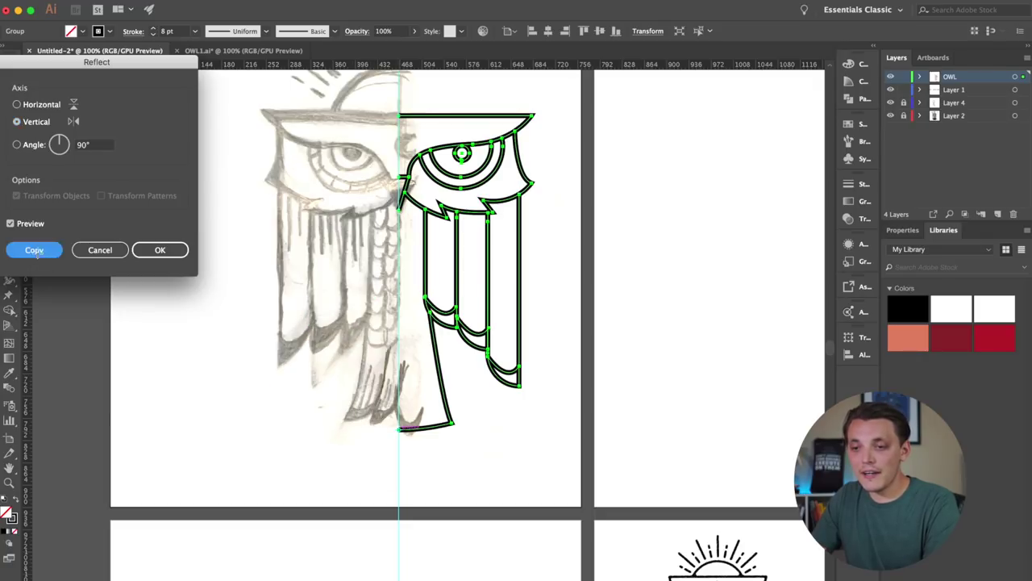
{"action": "left_click", "coordinate": [8, 66]}
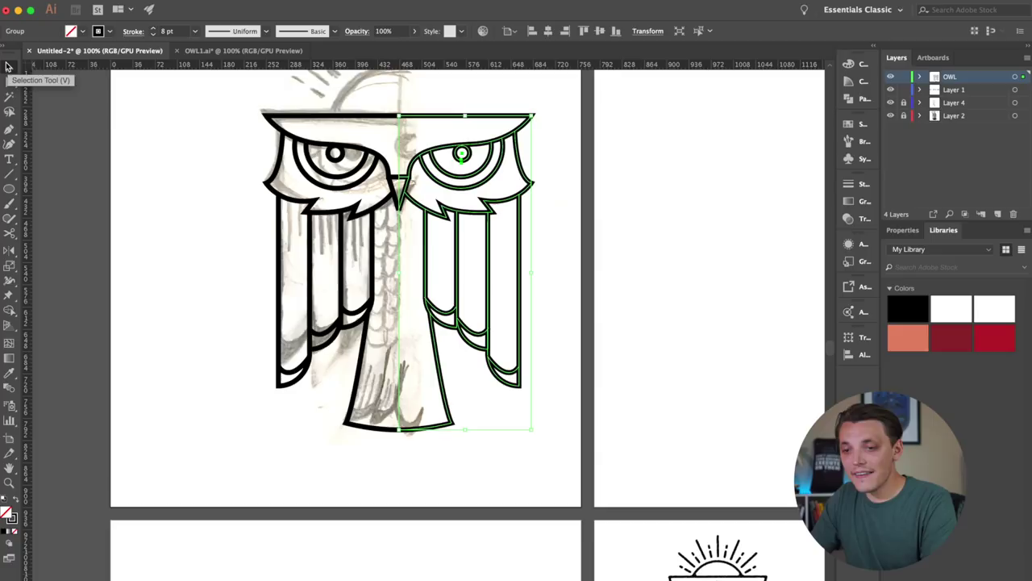
{"action": "left_click", "coordinate": [170, 132]}
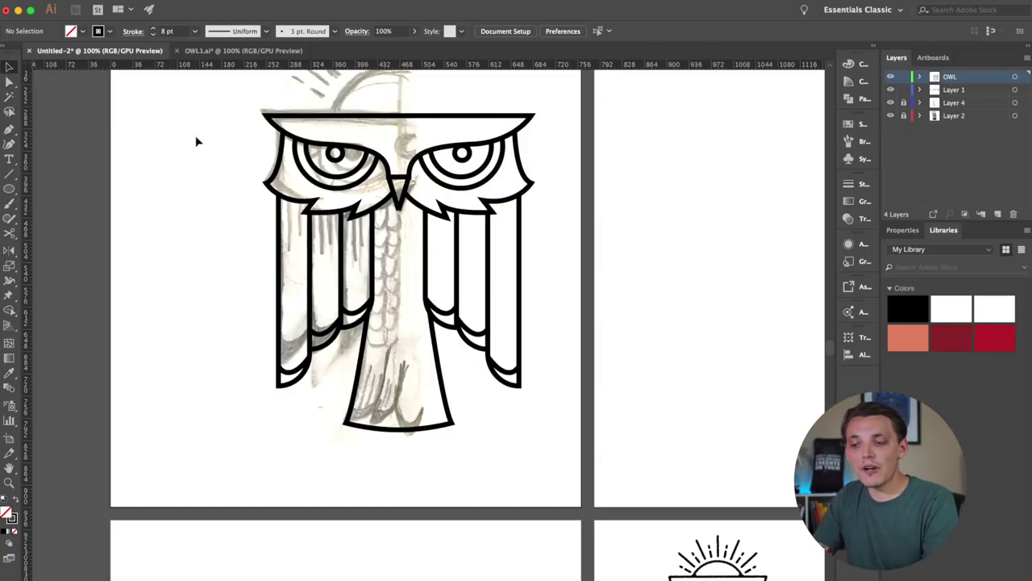
{"action": "left_click", "coordinate": [210, 119]}
{"action": "left_click_drag", "start_coordinate": [210, 119], "coordinate": [534, 283]}
{"action": "left_click", "coordinate": [562, 136]}
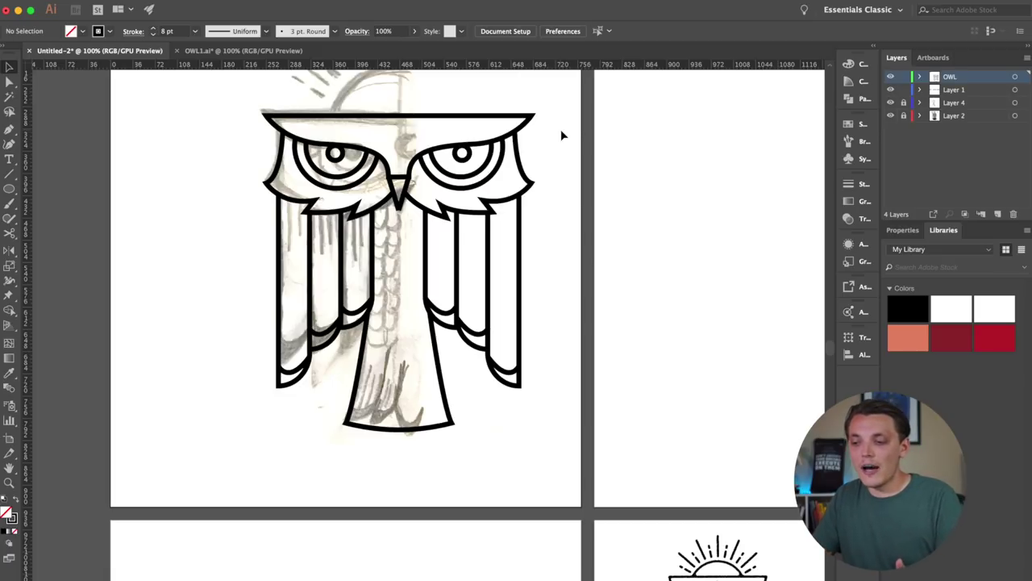
{"action": "left_click", "coordinate": [9, 80]}
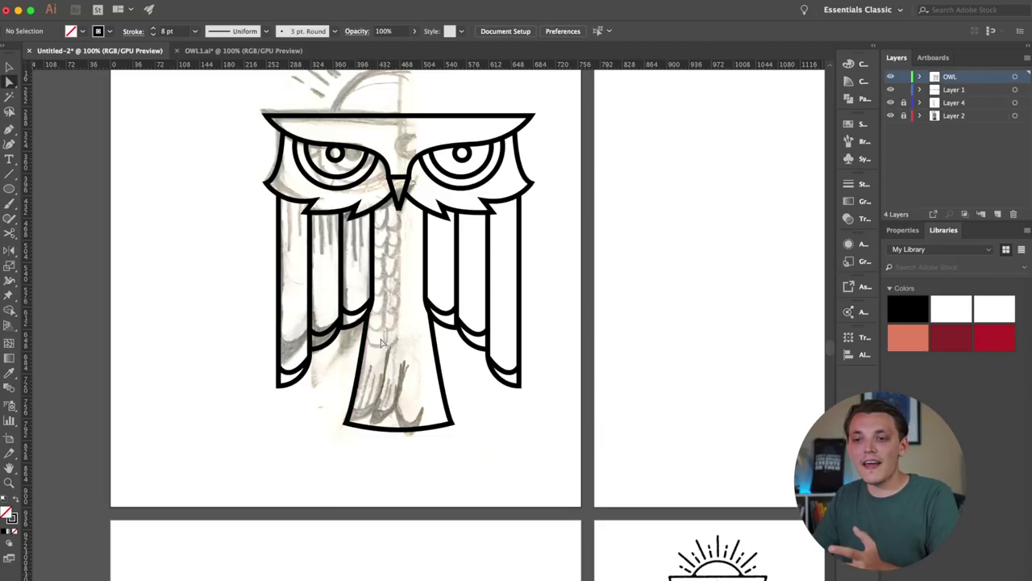
{"action": "left_click", "coordinate": [9, 67]}
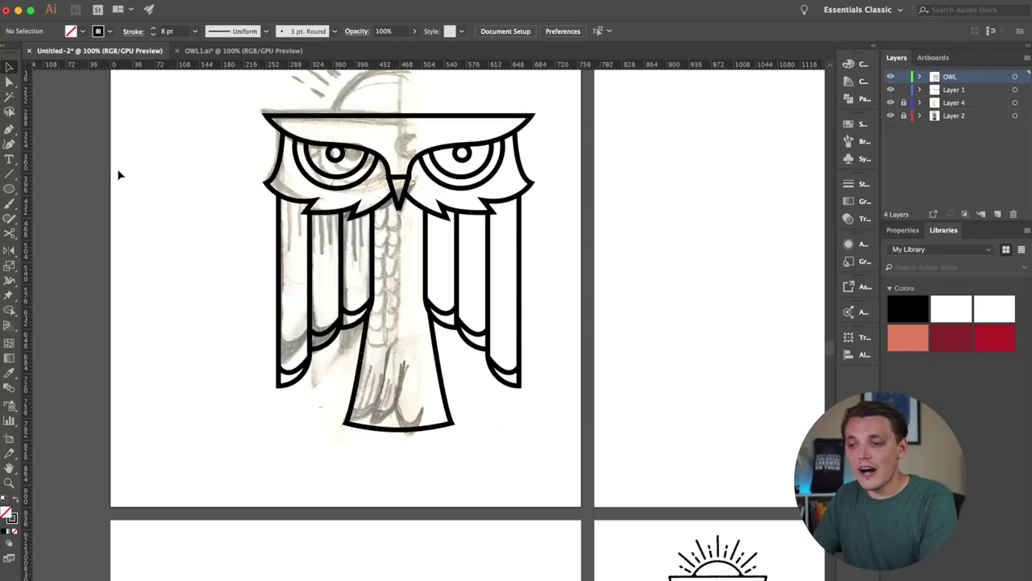
- Draw a circle centred over the owl's flat head line and cut away its lower half to form the sun dome
{"action": "scroll", "coordinate": [216, 277], "scroll_direction": "up", "scroll_amount": 3}
{"action": "scroll", "coordinate": [217, 276], "scroll_direction": "right", "scroll_amount": 3}
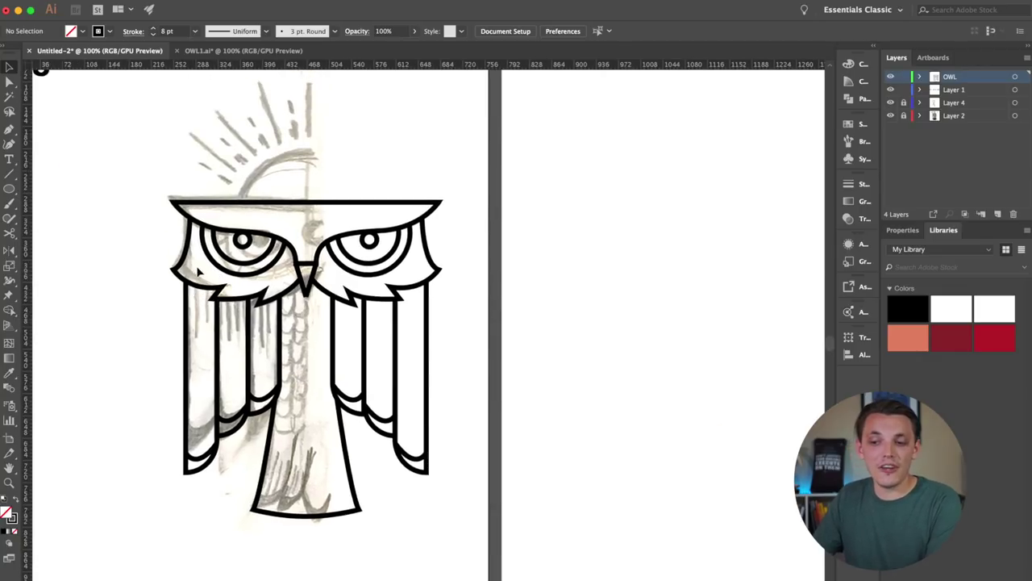
{"action": "left_click", "coordinate": [9, 188]}
{"action": "scroll", "coordinate": [279, 132], "scroll_direction": "left", "scroll_amount": 2}
{"action": "scroll", "coordinate": [279, 132], "scroll_direction": "down", "scroll_amount": 1}
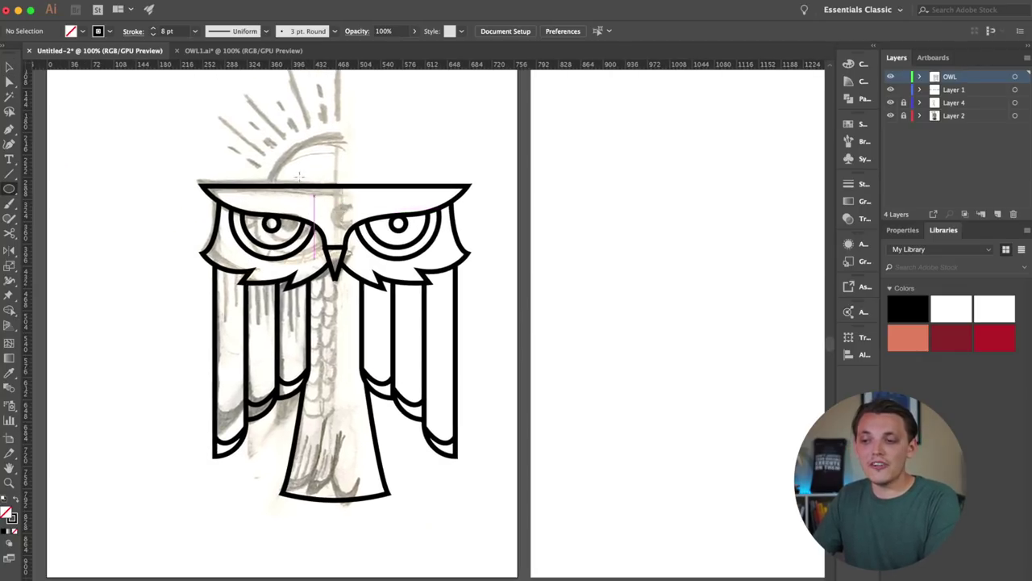
{"action": "mouse_move", "coordinate": [266, 131]}
{"action": "left_mouse_down"}
{"action": "mouse_move", "coordinate": [421, 199]}
{"action": "mouse_move", "coordinate": [421, 270]}
{"action": "mouse_move", "coordinate": [410, 274]}
{"action": "left_mouse_up"}
{"action": "left_click", "coordinate": [9, 233]}
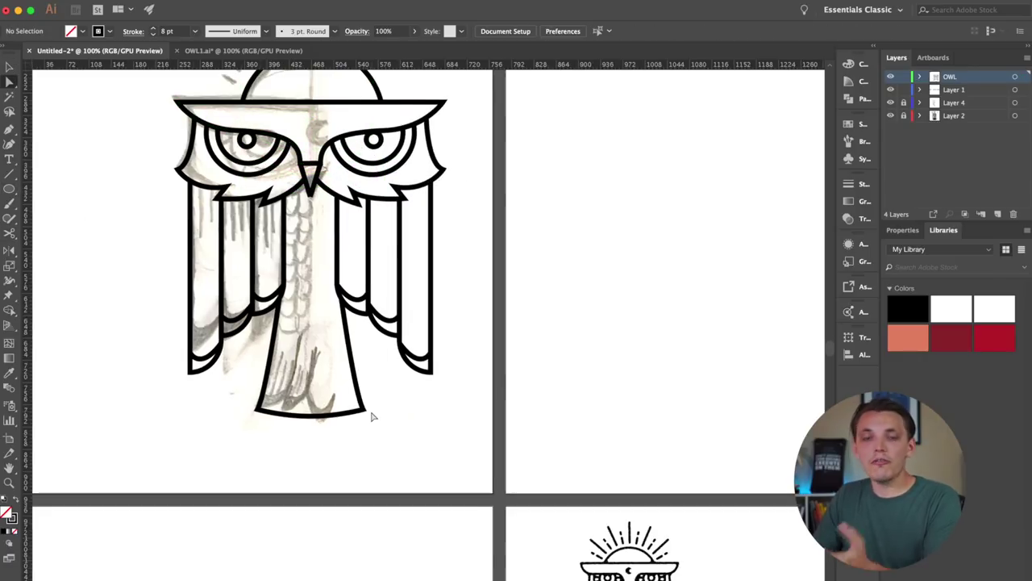
- Round both bottom corners of the owl's tail outline
{"action": "left_click_drag", "start_coordinate": [347, 255], "coordinate": [368, 344]}
{"action": "scroll", "coordinate": [369, 348], "scroll_direction": "down", "scroll_amount": 5}
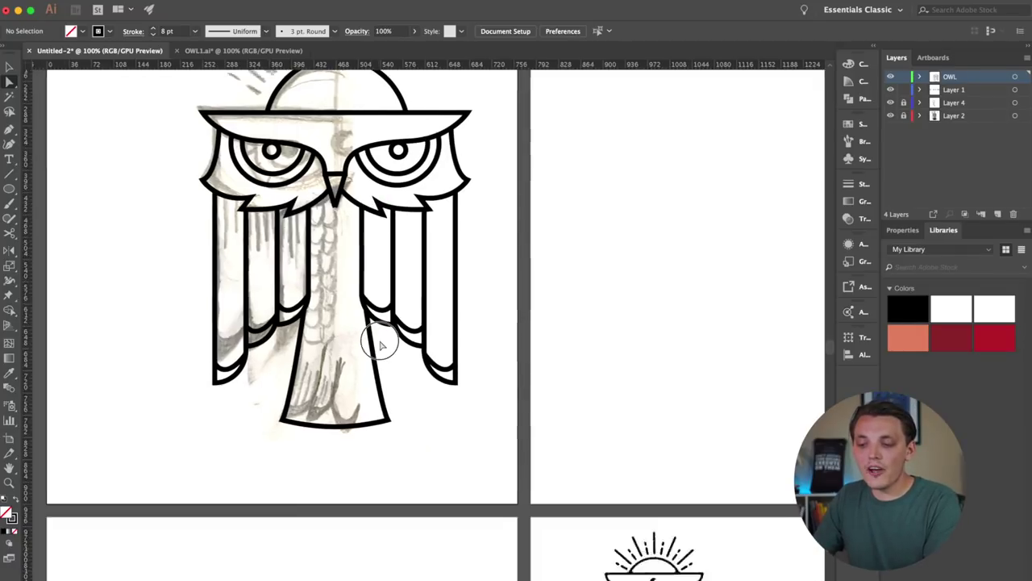
{"action": "left_click", "coordinate": [359, 389]}
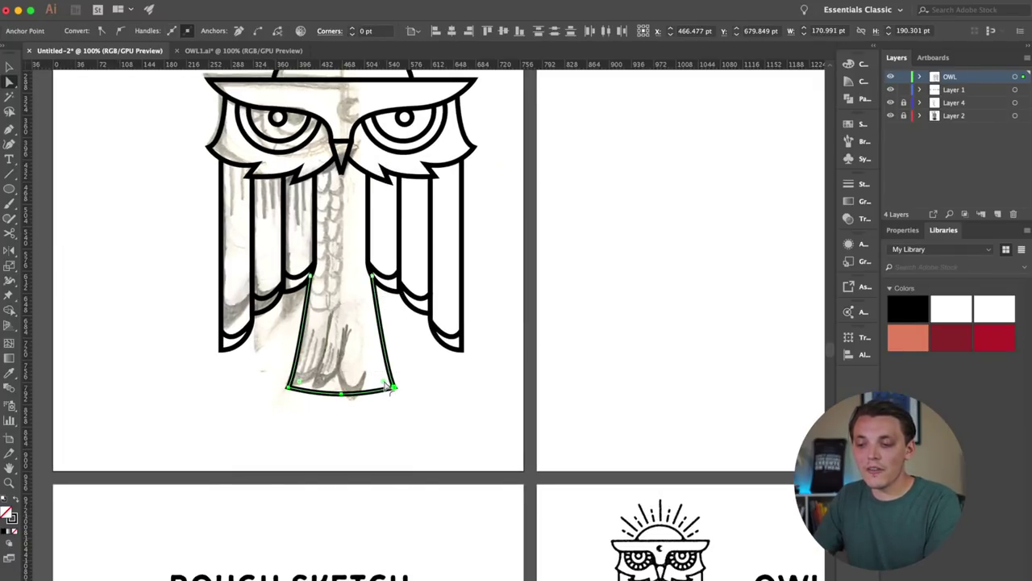
{"action": "left_click_drag", "start_coordinate": [392, 389], "coordinate": [367, 354]}
{"action": "left_click", "coordinate": [414, 396]}
{"action": "scroll", "coordinate": [414, 396], "scroll_direction": "up", "scroll_amount": 1}
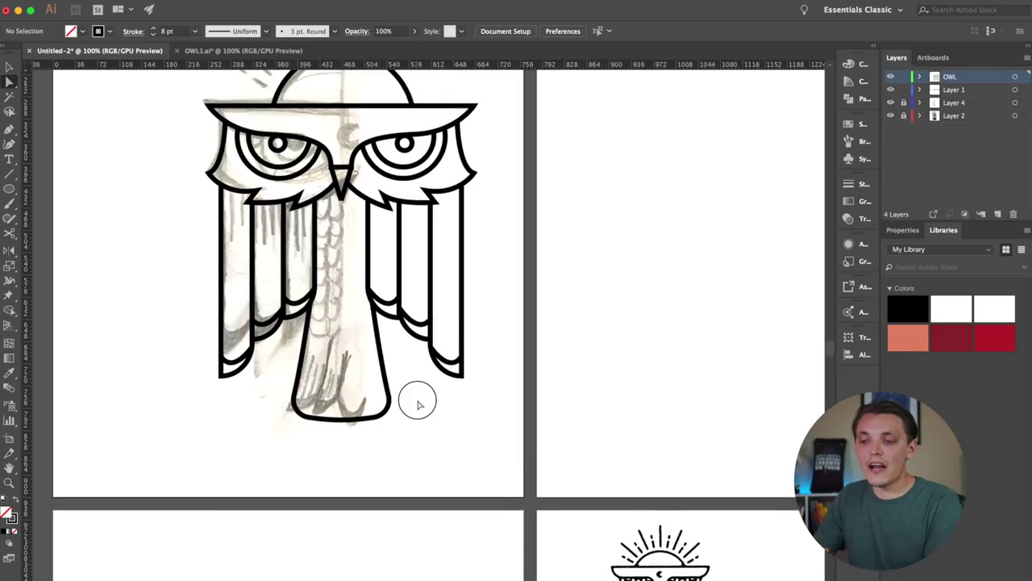
{"action": "left_click_drag", "start_coordinate": [418, 404], "coordinate": [422, 406]}
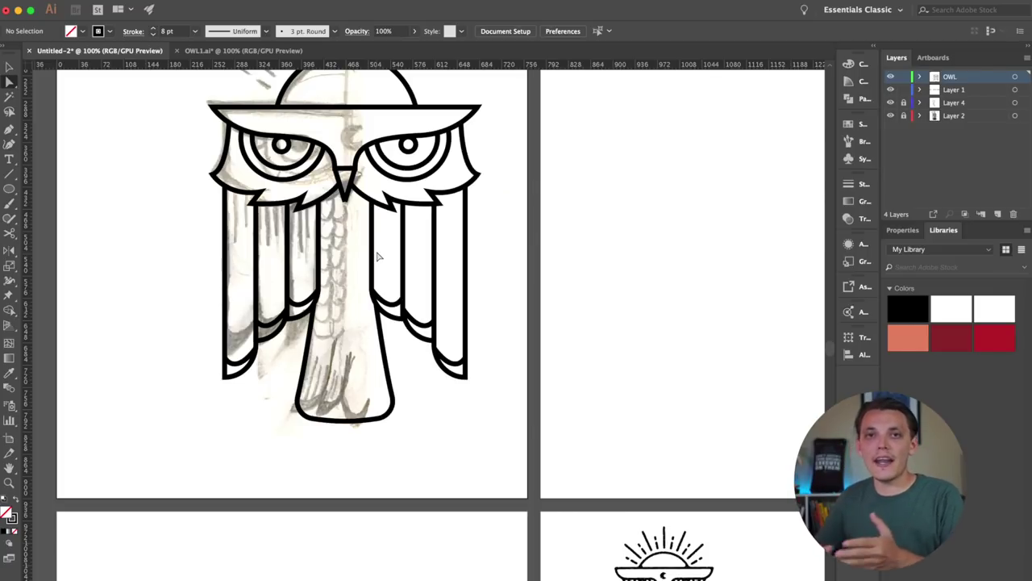
- Switch to the OWL1.ai document and copy the finished owl and sunburst artwork
{"action": "scroll", "coordinate": [376, 257], "scroll_direction": "down", "scroll_amount": 5}
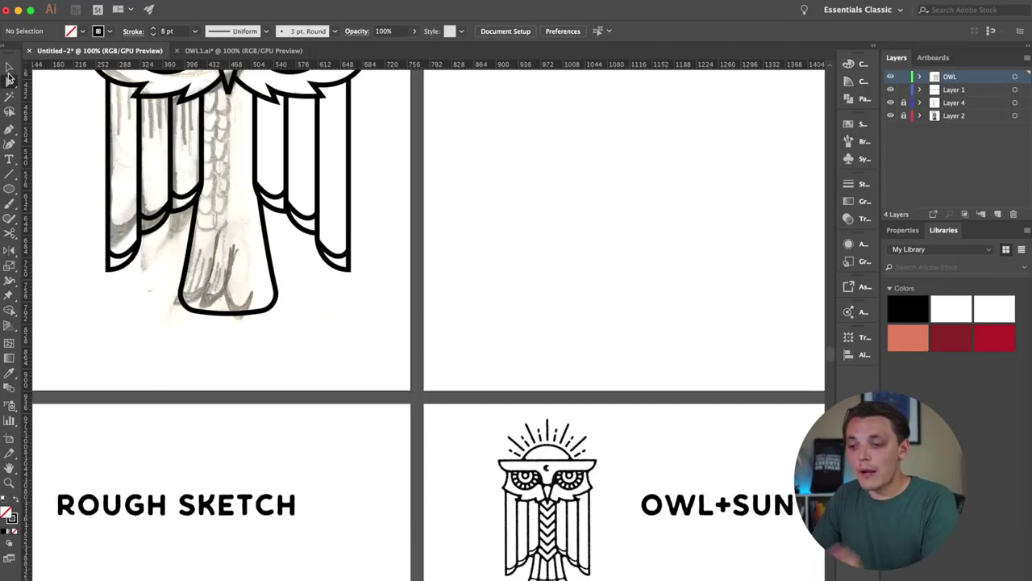
{"action": "scroll", "coordinate": [444, 295], "scroll_direction": "right", "scroll_amount": 8}
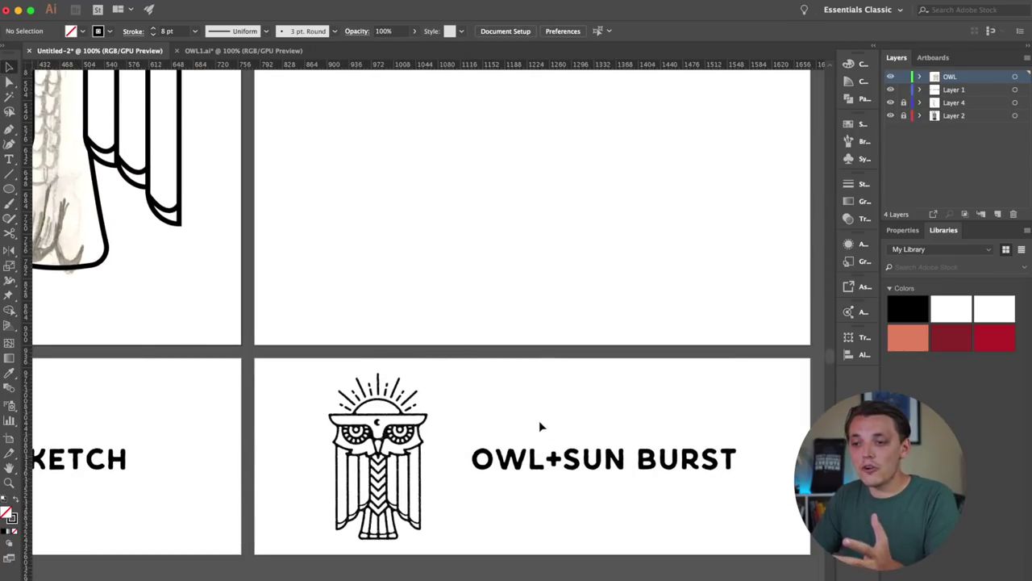
{"action": "left_click", "coordinate": [236, 50]}
{"action": "left_click_drag", "start_coordinate": [398, 246], "coordinate": [396, 208]}
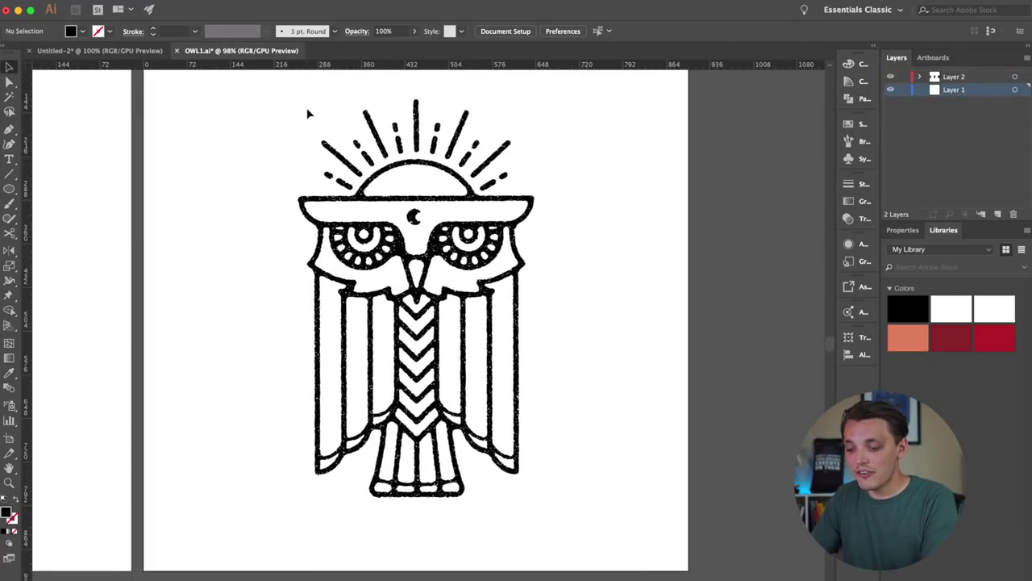
{"action": "left_click_drag", "start_coordinate": [307, 107], "coordinate": [594, 579]}
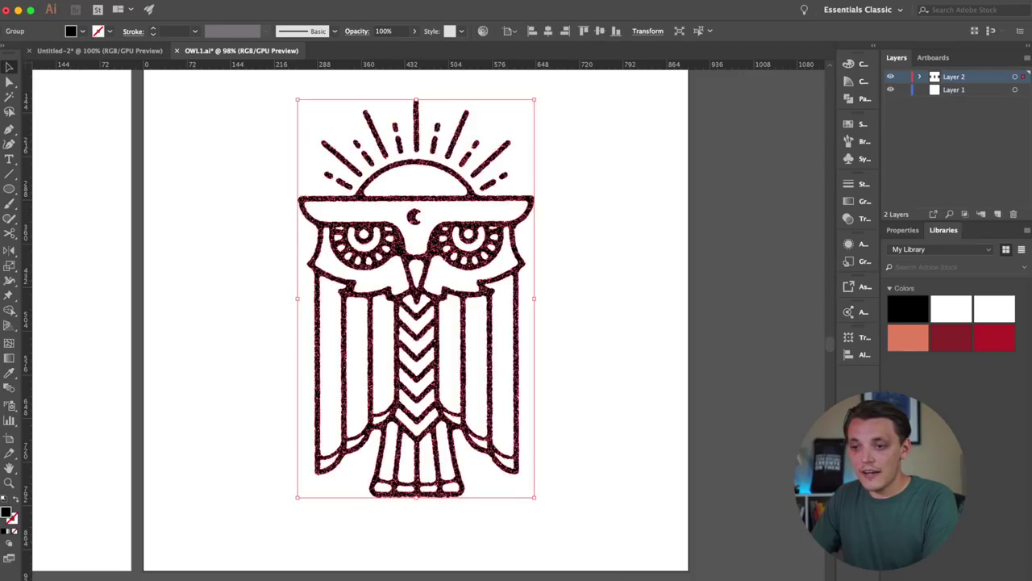
- Place the copied owl artwork in the Untitled-2 document, scaled down on the chest of the grey T-shirt mockup
{"action": "left_click", "coordinate": [105, 50]}
{"action": "left_click_drag", "start_coordinate": [413, 225], "coordinate": [82, 270]}
{"action": "left_click_drag", "start_coordinate": [462, 188], "coordinate": [140, 318]}
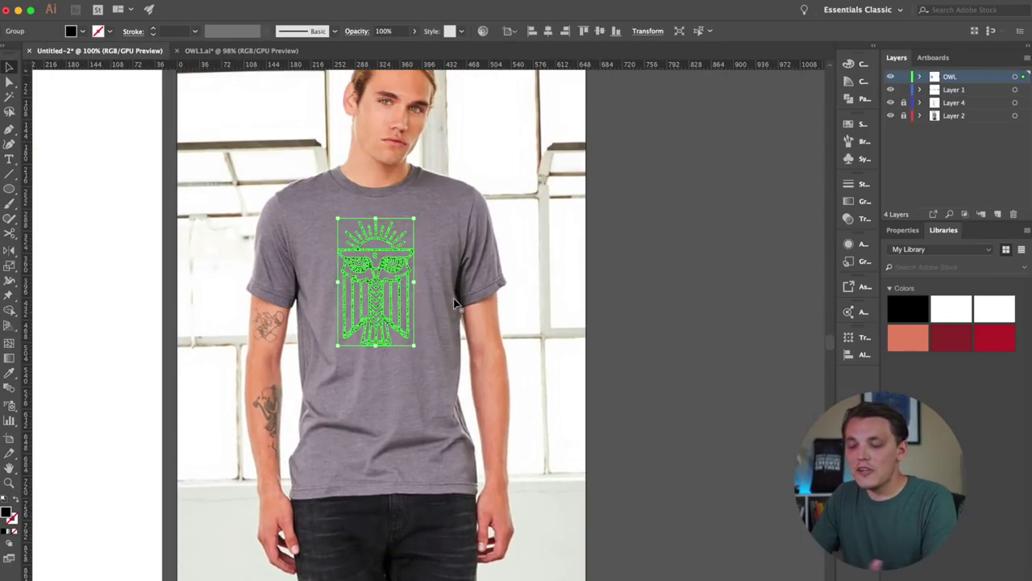
{"action": "left_click", "coordinate": [457, 303]}
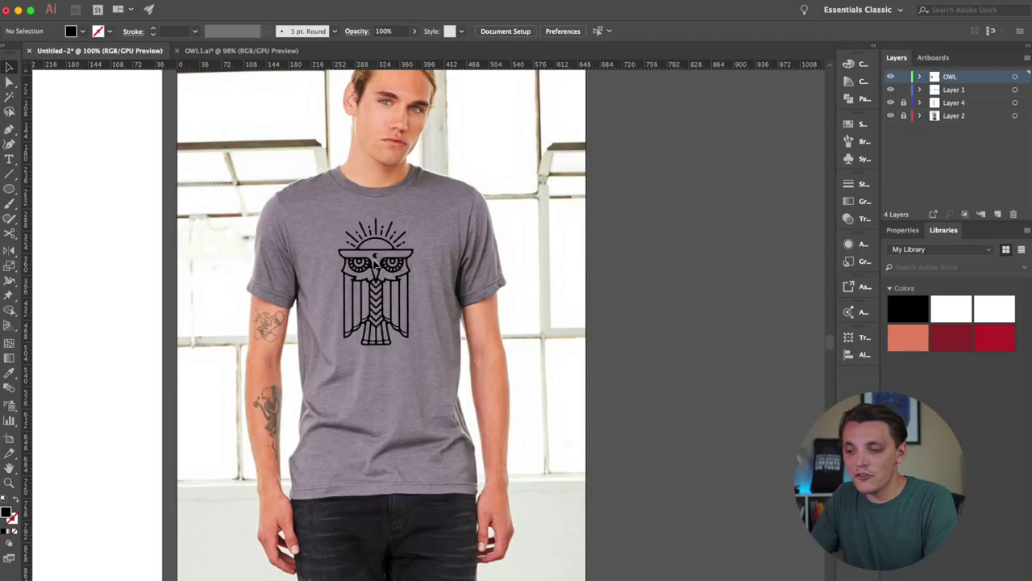
- Enlarge the owl graphic slightly, keeping it proportional and centred on the shirt's chest
{"action": "left_click", "coordinate": [376, 264]}
{"action": "left_click_drag", "start_coordinate": [413, 225], "coordinate": [419, 211]}
{"action": "left_click", "coordinate": [468, 215]}
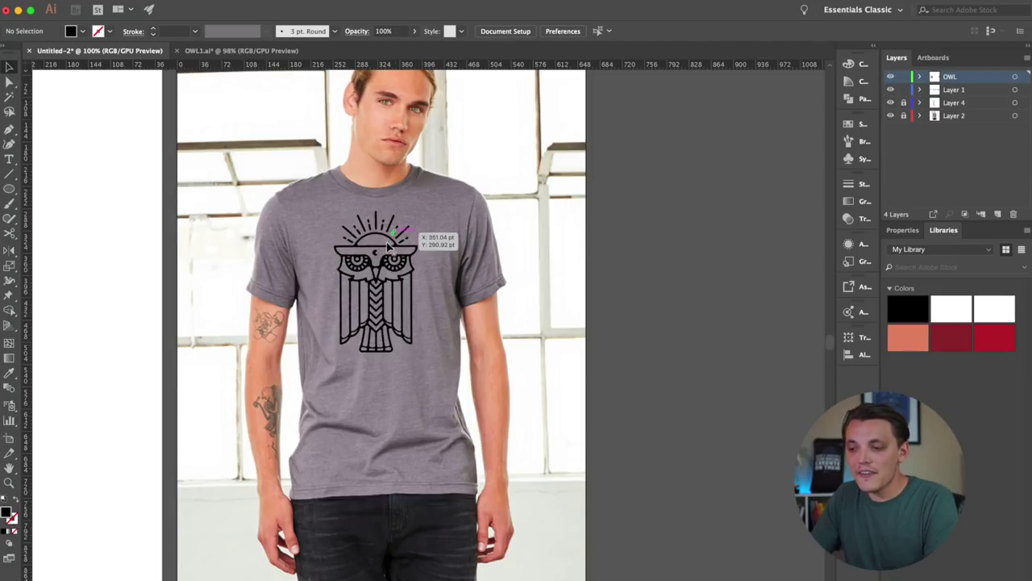
{"action": "left_click", "coordinate": [411, 230]}
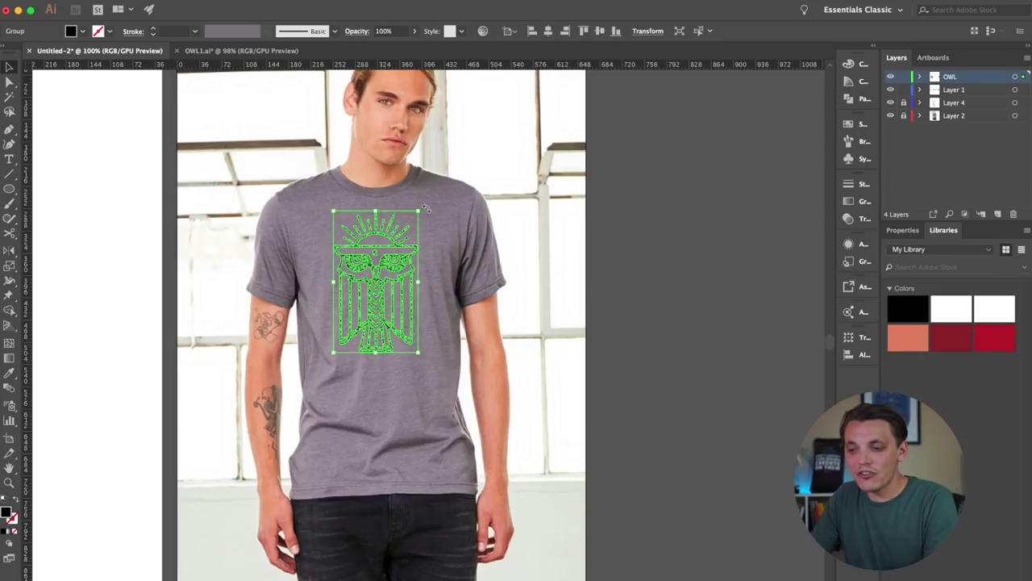
{"action": "left_click", "coordinate": [479, 225]}
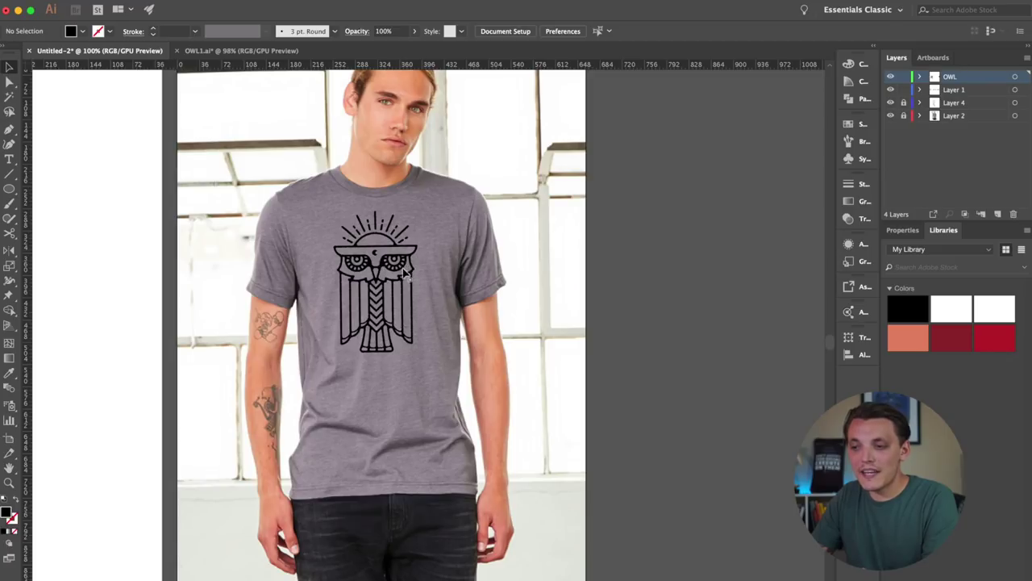
- Set the owl graphic's opacity to 95% on the T-shirt mockup
{"action": "left_click", "coordinate": [412, 324]}
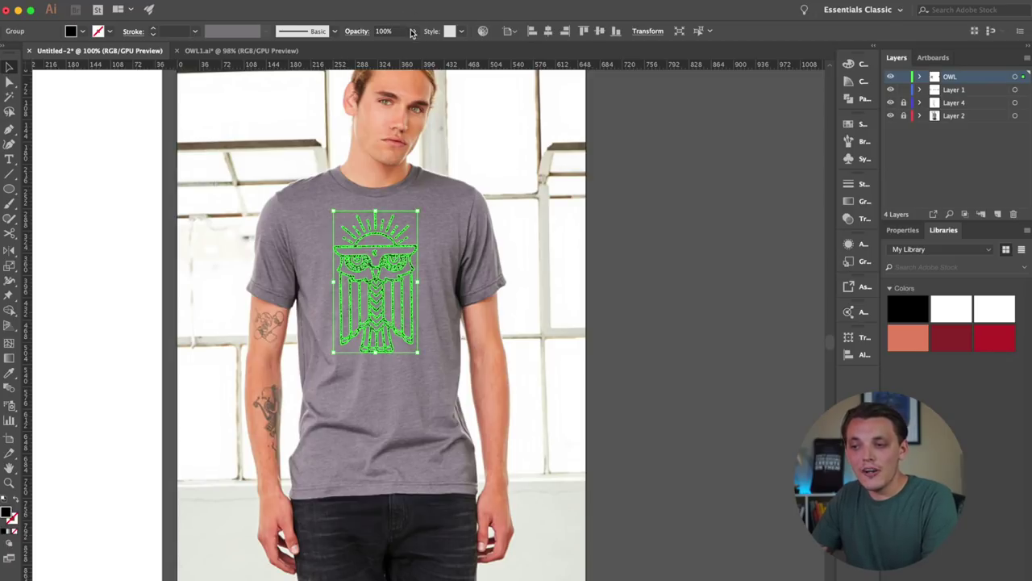
{"action": "left_click", "coordinate": [385, 33]}
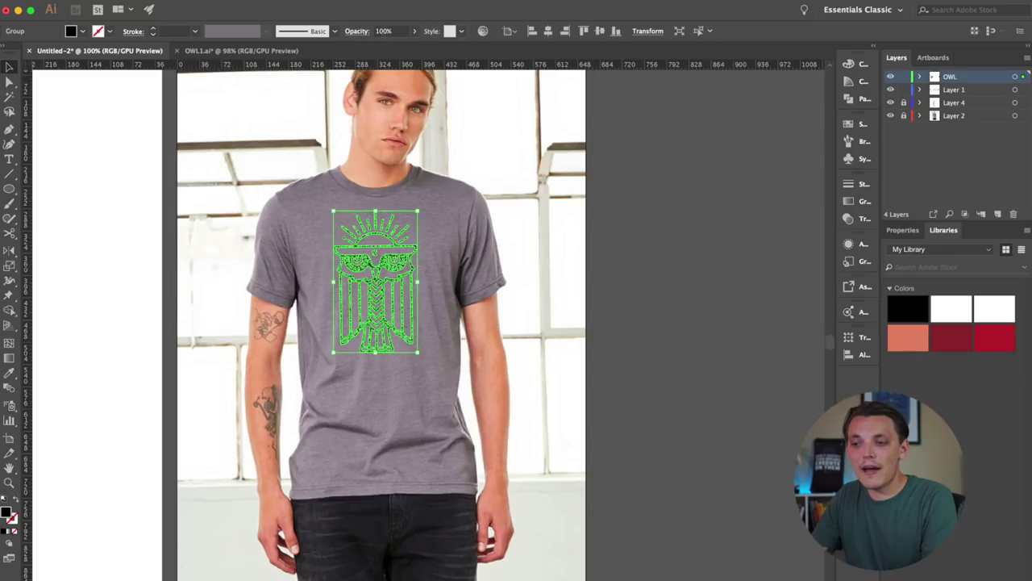
{"action": "left_click", "coordinate": [386, 32]}
{"action": "type", "text": "95"}
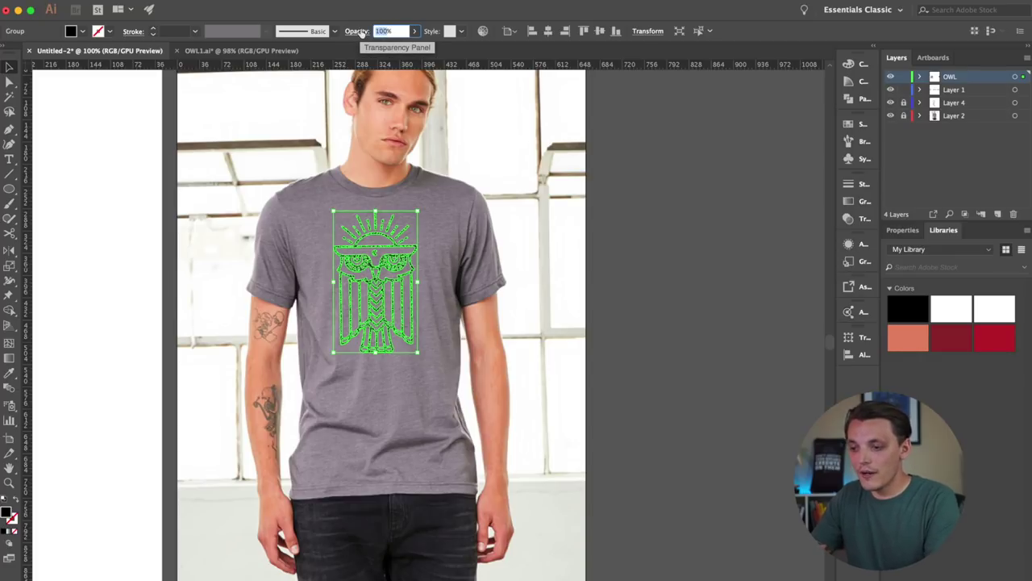
{"action": "key", "text": "Return"}
{"action": "left_click", "coordinate": [601, 225]}
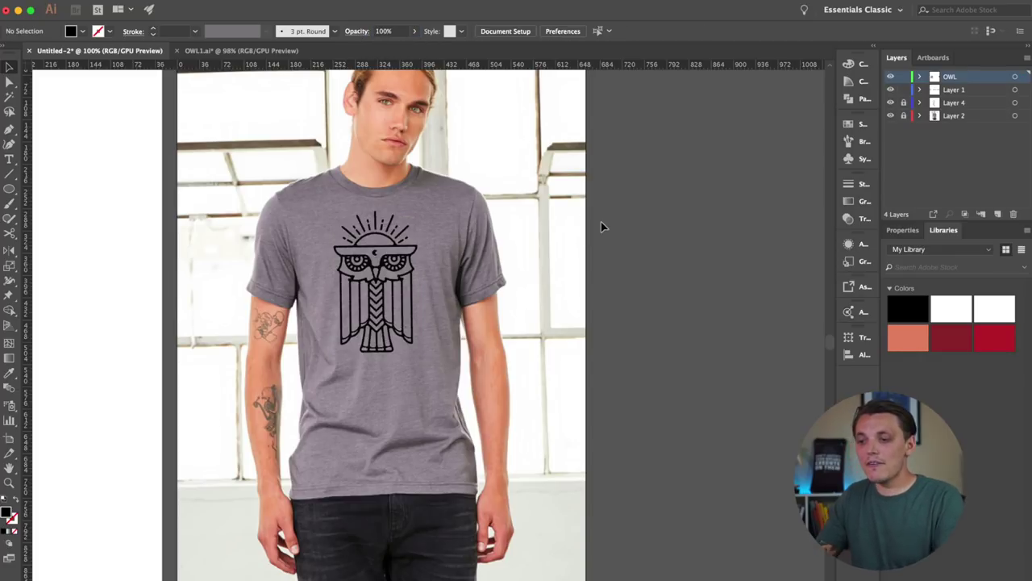